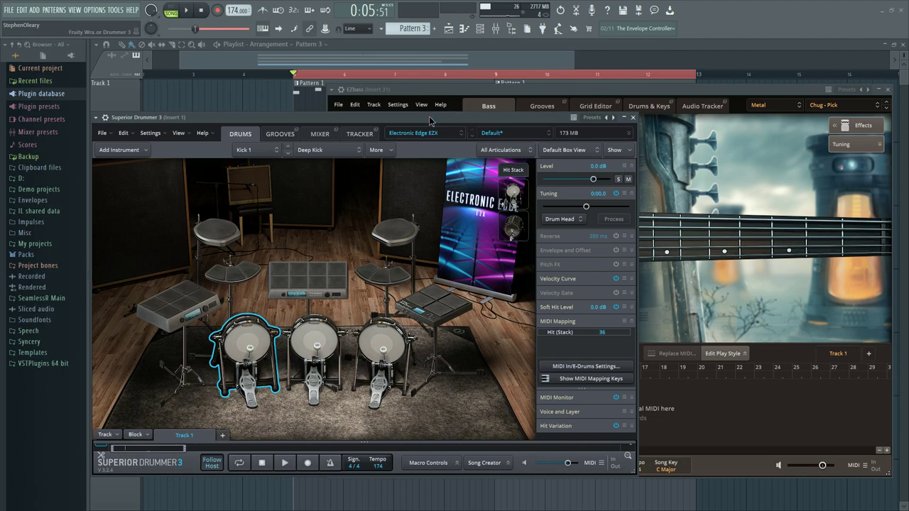
- Reposition the Superior Drummer 3 window, then close it and EZbass with F12
left_click_drag(431, 118, 440, 126)
left_click_drag(456, 91, 452, 91)
left_click(284, 129)
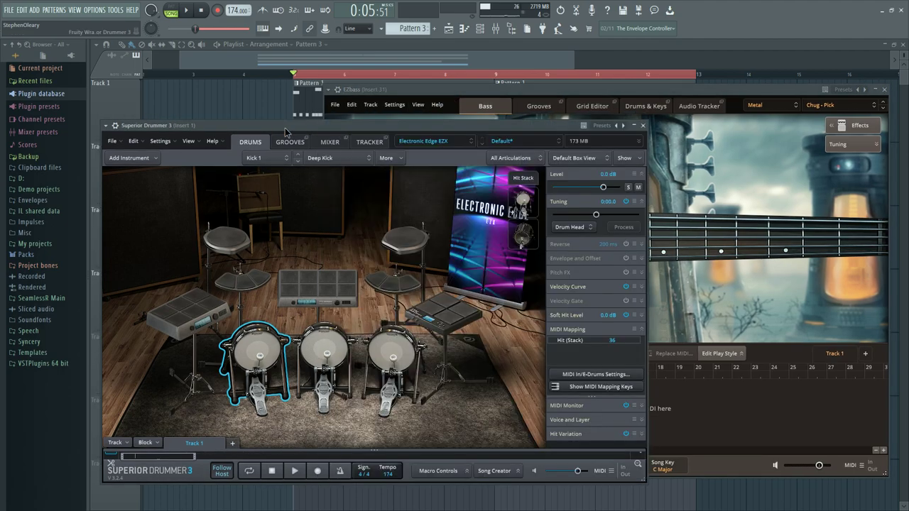
left_click_drag(285, 132, 284, 141)
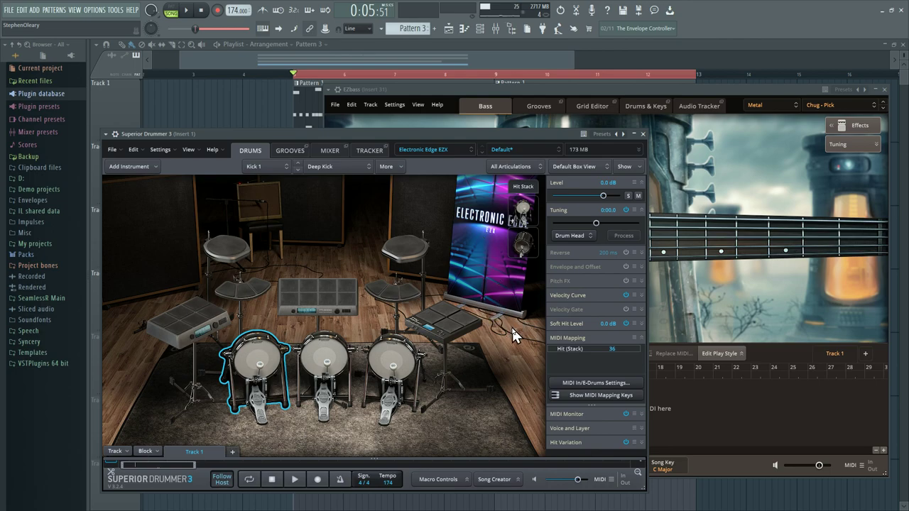
key("F12")
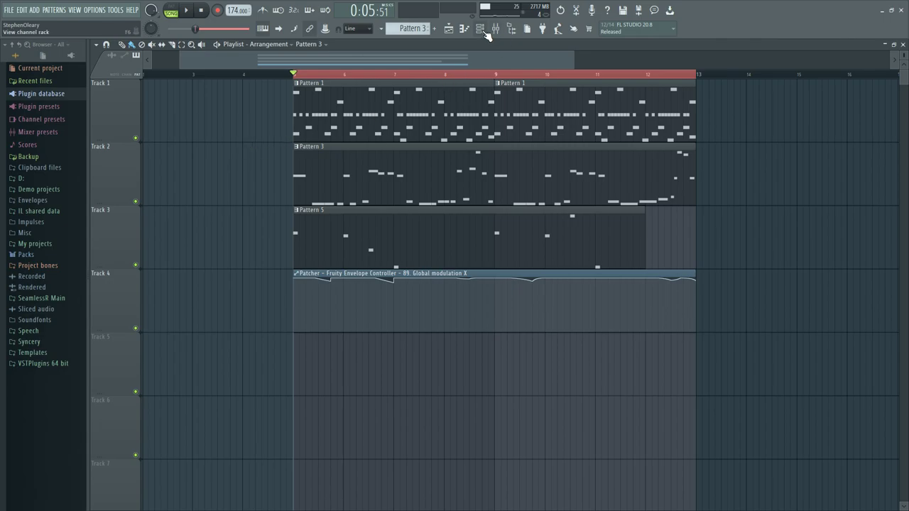
key("space")
left_click(488, 35)
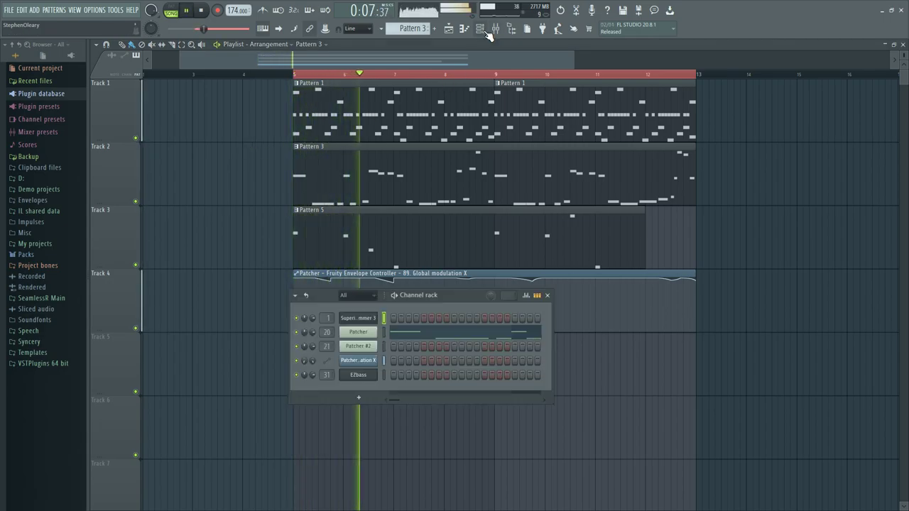
left_click(358, 347)
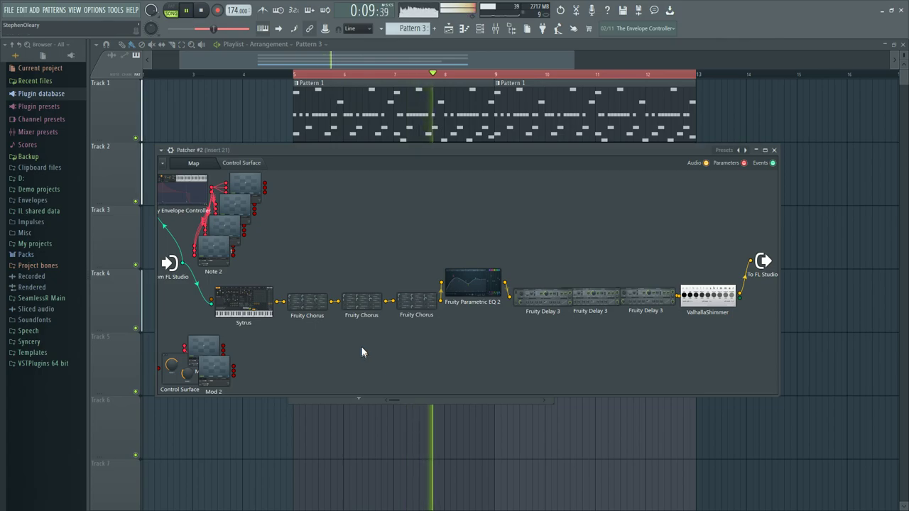
key("Escape")
left_click(358, 338)
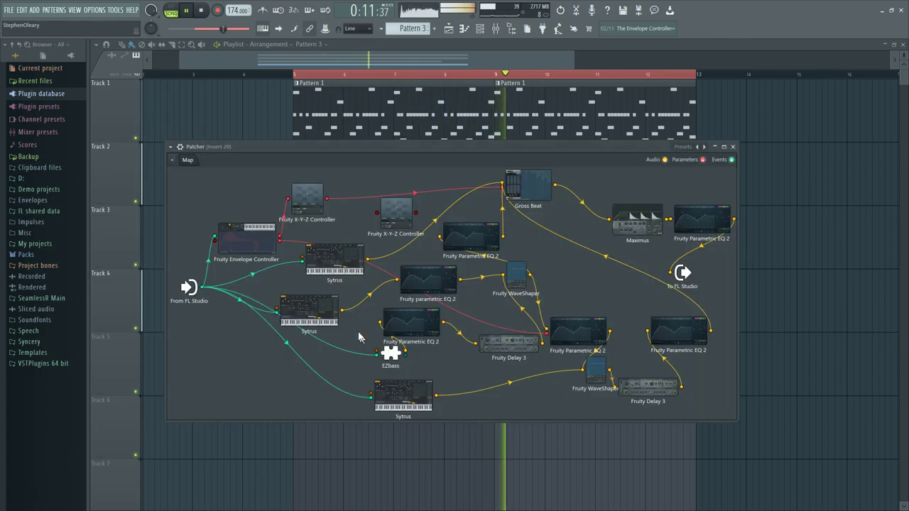
double_click(389, 352)
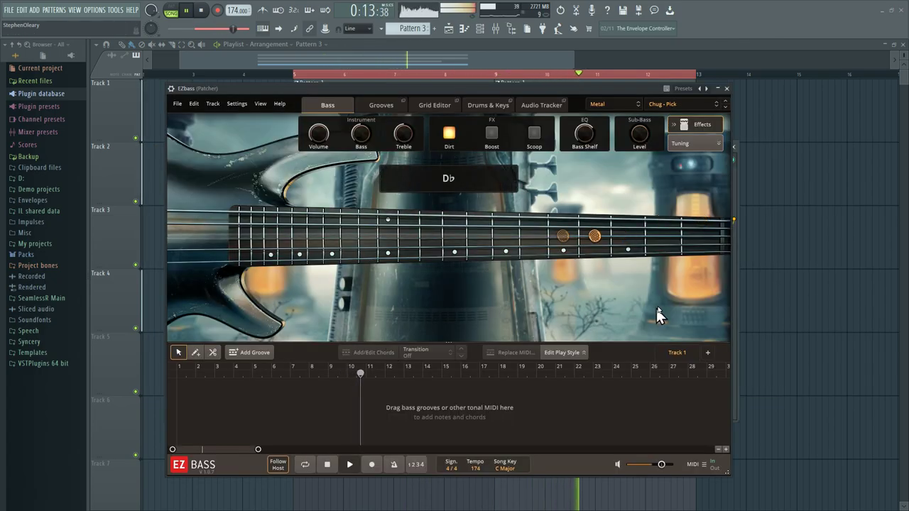
left_click(725, 88)
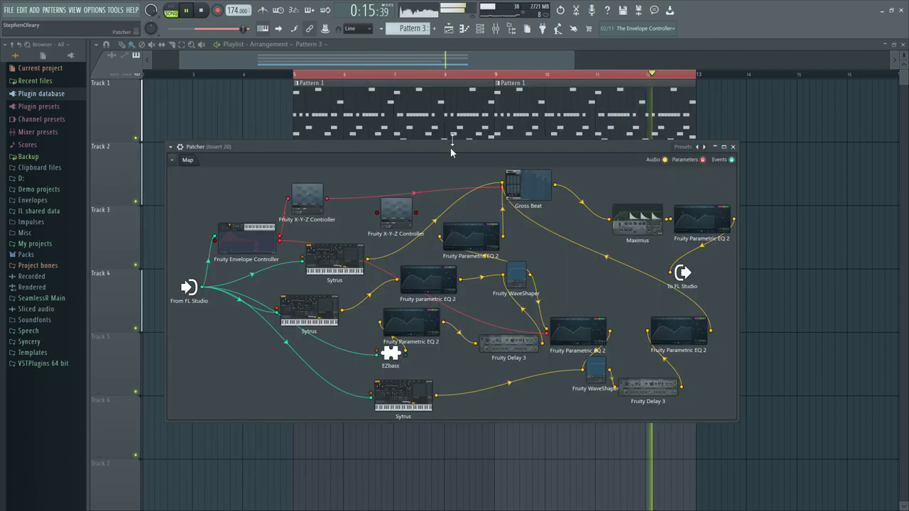
key("F6")
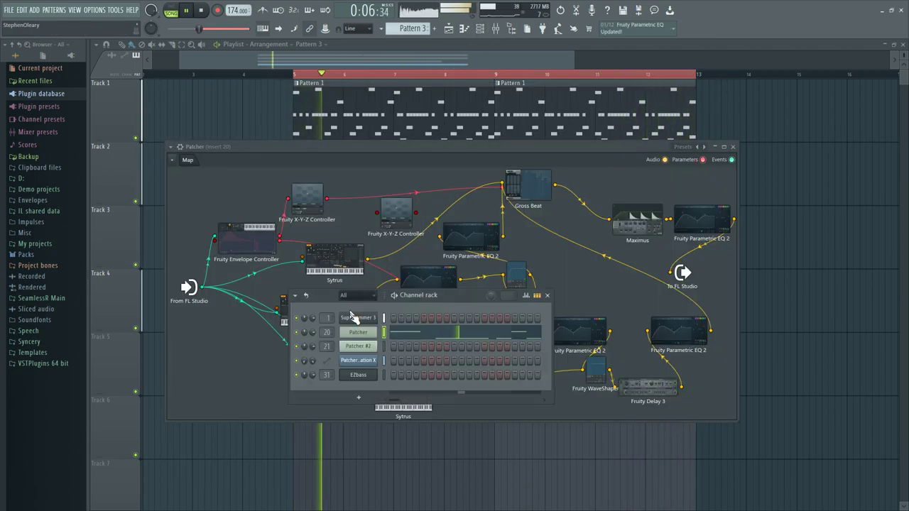
left_click(353, 319)
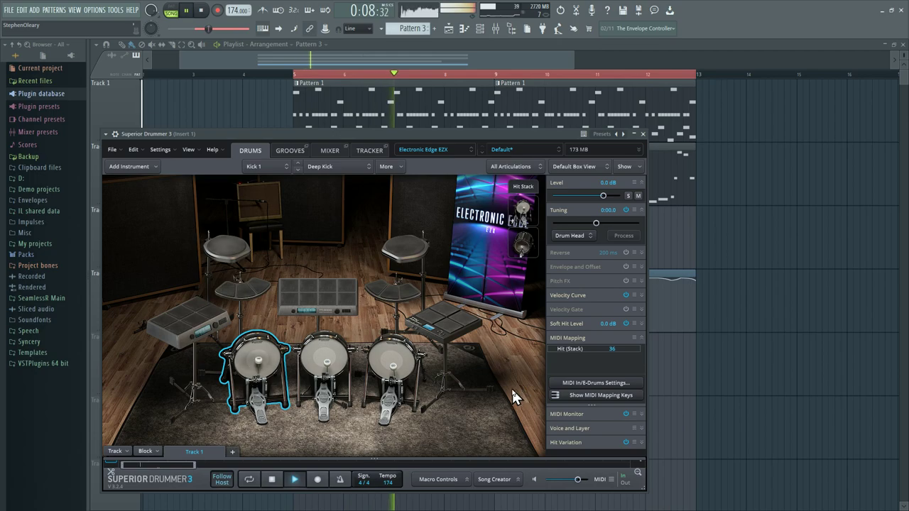
key("space")
key("Escape")
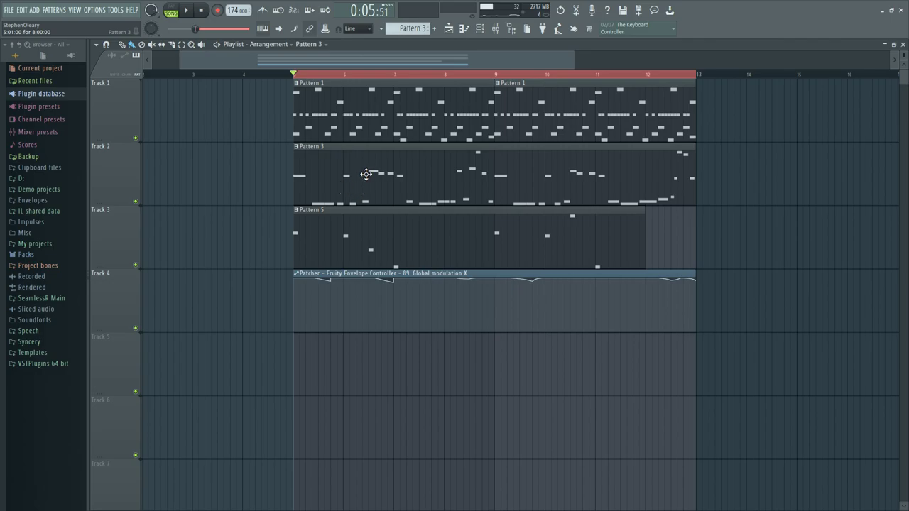
- Open Pattern 1 in the piano roll from the playlist
double_click(366, 174)
left_click(452, 28)
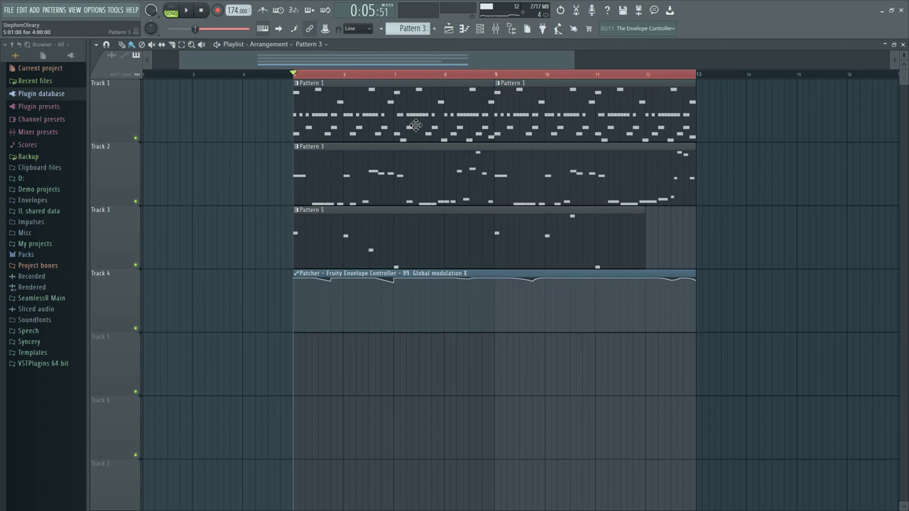
double_click(416, 125)
- Open Superior Drummer 3 from the Channel rack and place its window up and to the right
left_click(489, 28)
left_click(360, 321)
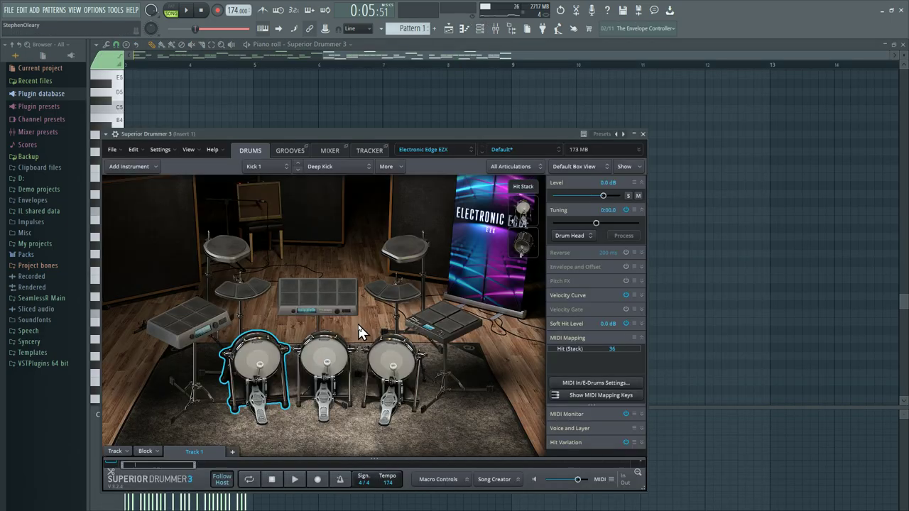
left_click_drag(365, 136, 459, 86)
left_click(505, 30)
left_click(505, 30)
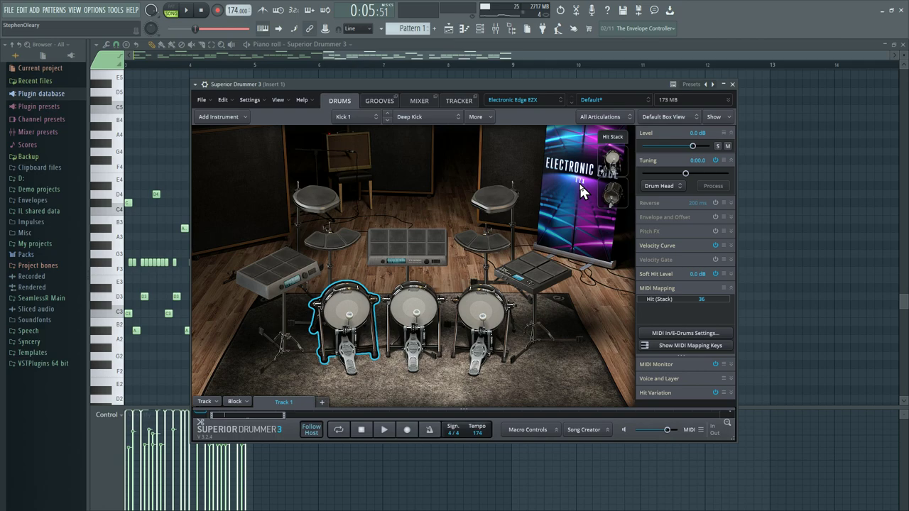
left_click(419, 101)
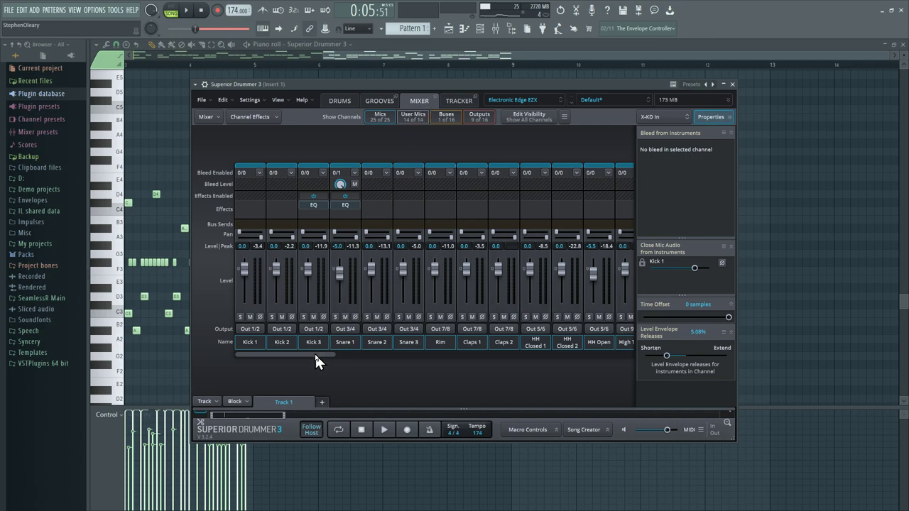
mouse_move(315, 353)
left_mouse_down()
mouse_move(432, 376)
mouse_move(572, 372)
mouse_move(298, 350)
left_mouse_up()
left_click(341, 102)
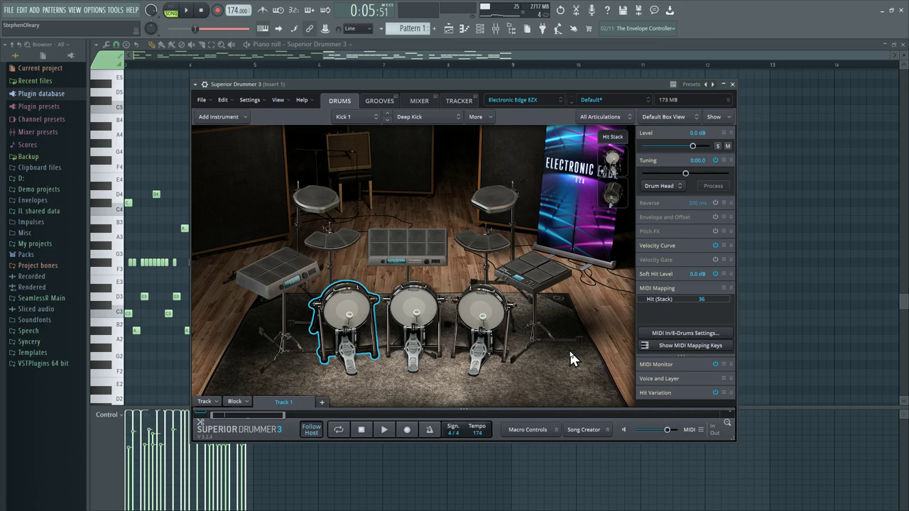
- Select the Claps 2 pad, then Kick 1, and view its top and lower Hit Stack layers
left_click(278, 269)
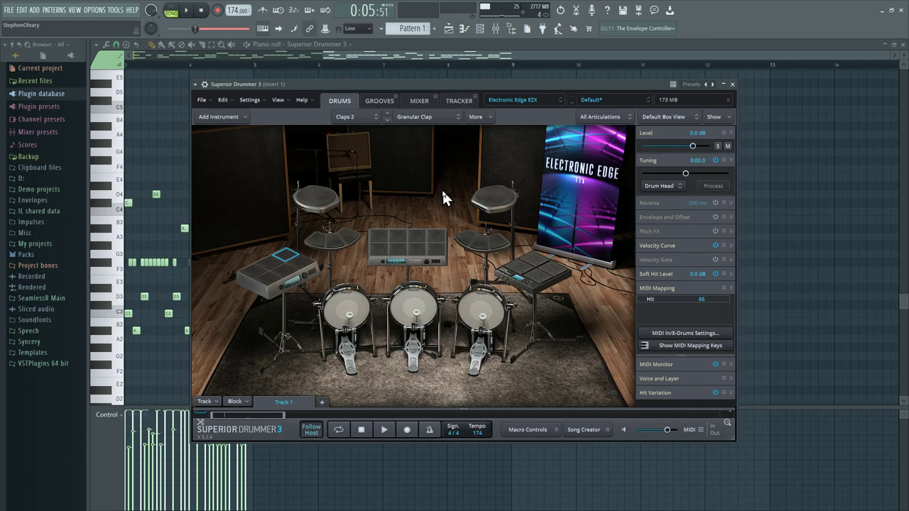
left_click(347, 328)
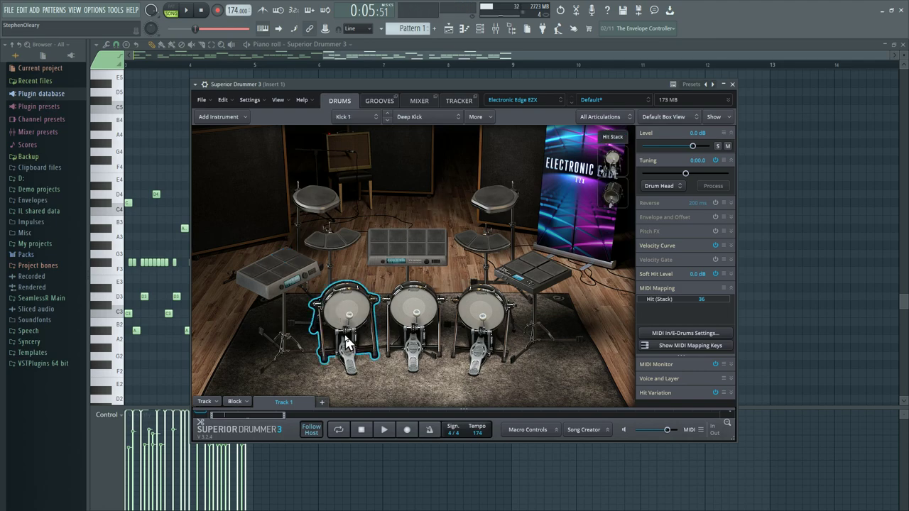
left_click(616, 168)
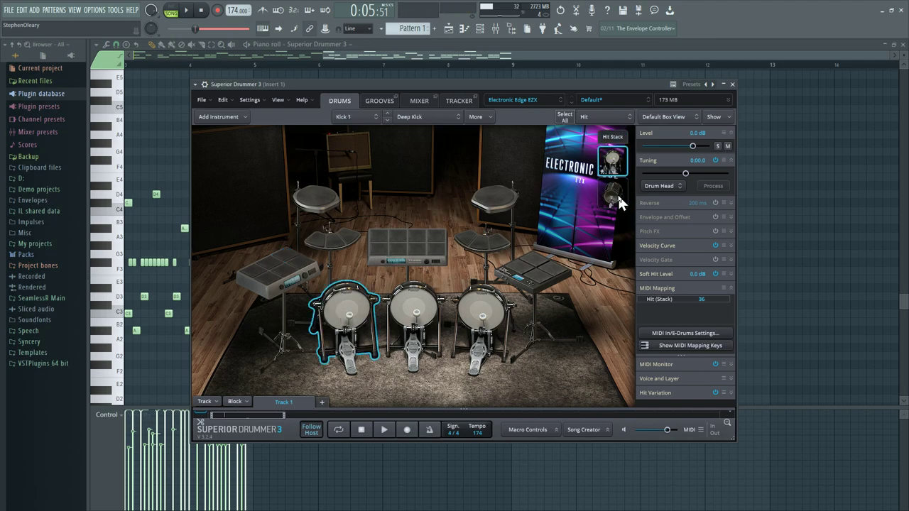
left_click(617, 195)
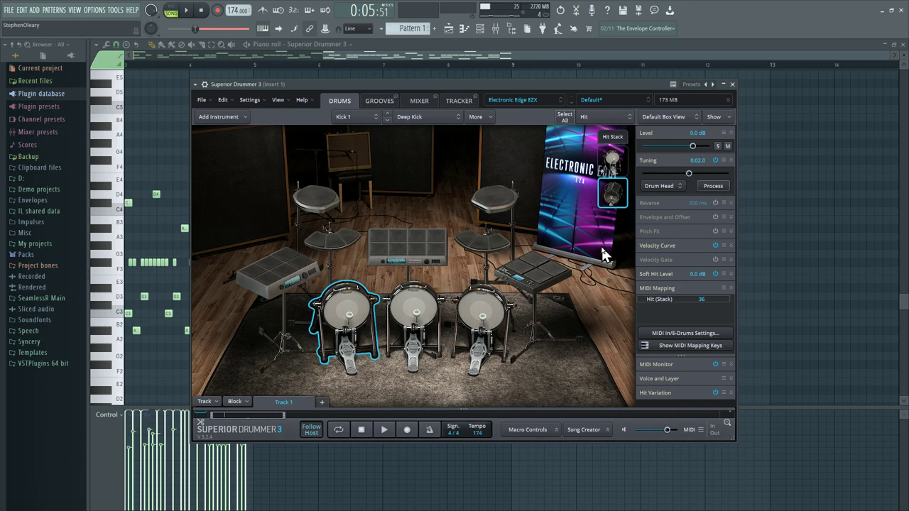
- In the SD3 mixer, scroll to the X-KD channels and select Sub, Out and Sub 2
left_click(416, 102)
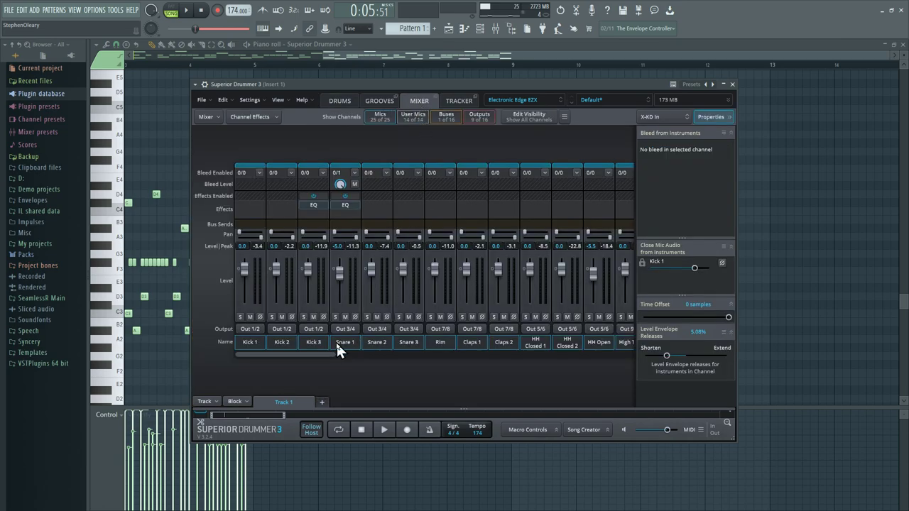
left_click_drag(329, 351, 528, 359)
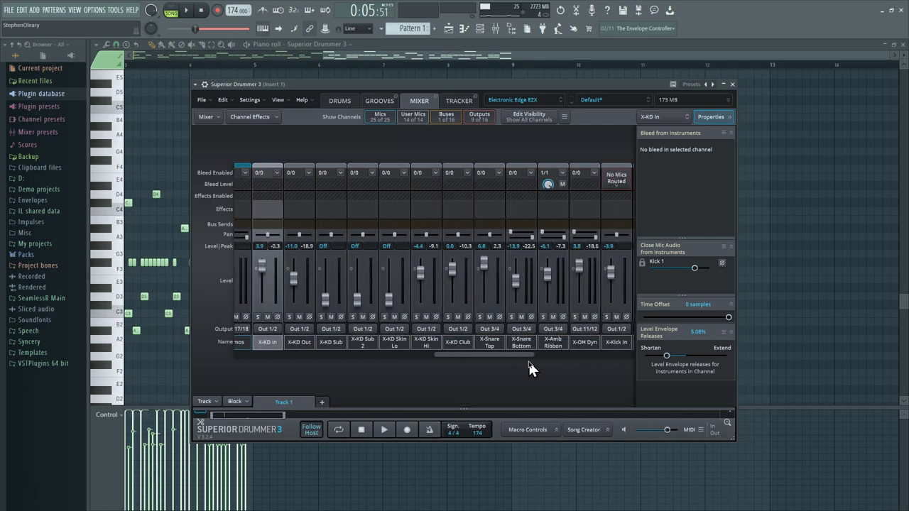
left_click(296, 340)
left_click(322, 342)
left_click(306, 343)
left_click(331, 342)
left_click(377, 342)
- Compare the X-KD Skin Lo, Skin Hi, Sub 2 and Club channels
left_click(394, 342)
left_click(427, 342)
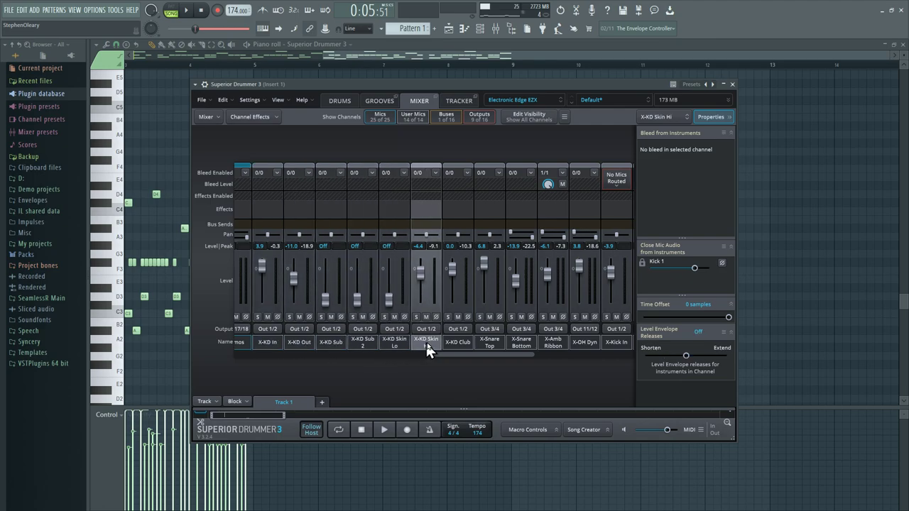
left_click(394, 342)
left_click(362, 342)
left_click(392, 343)
left_click(364, 343)
left_click(393, 343)
left_click(428, 345)
left_click(458, 344)
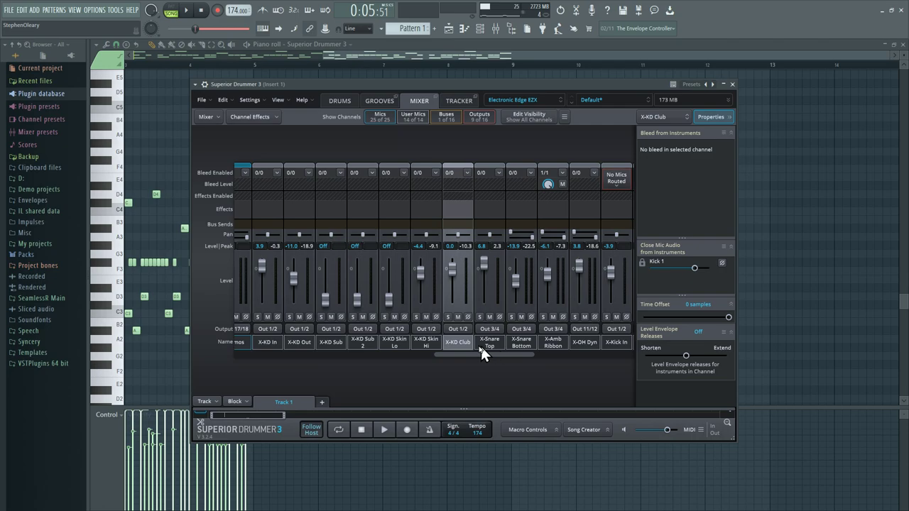
left_click_drag(493, 356, 522, 365)
left_click(348, 99)
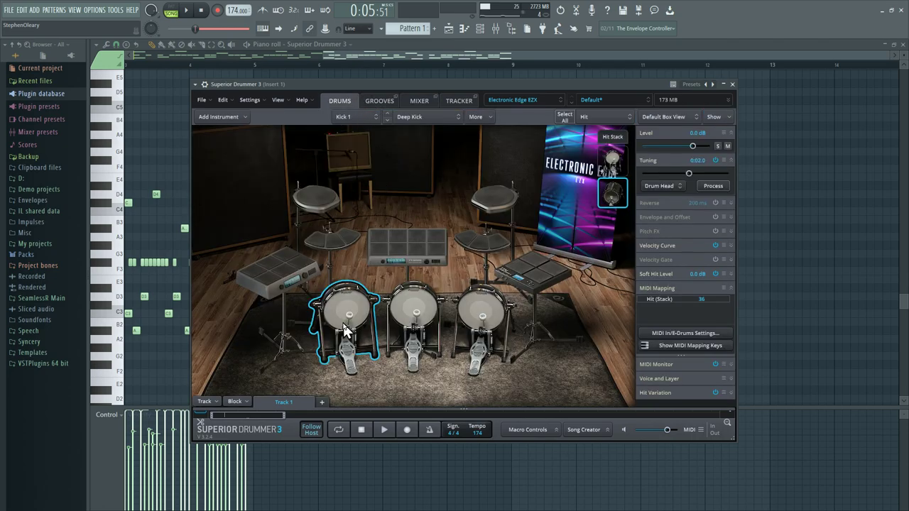
left_click(284, 284)
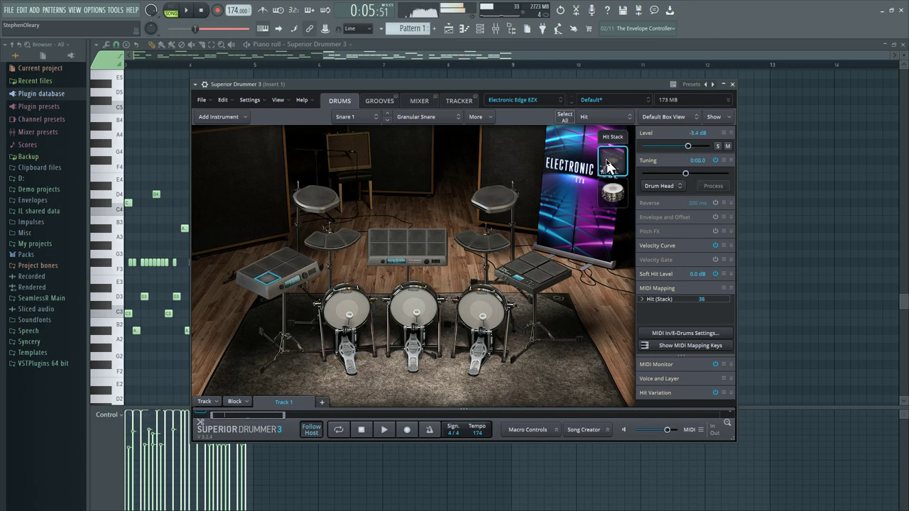
left_click(615, 193)
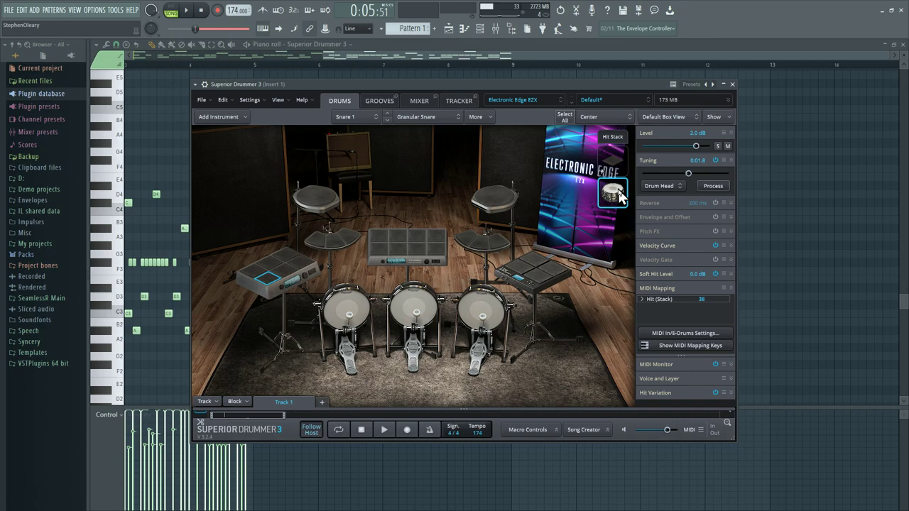
left_click(419, 100)
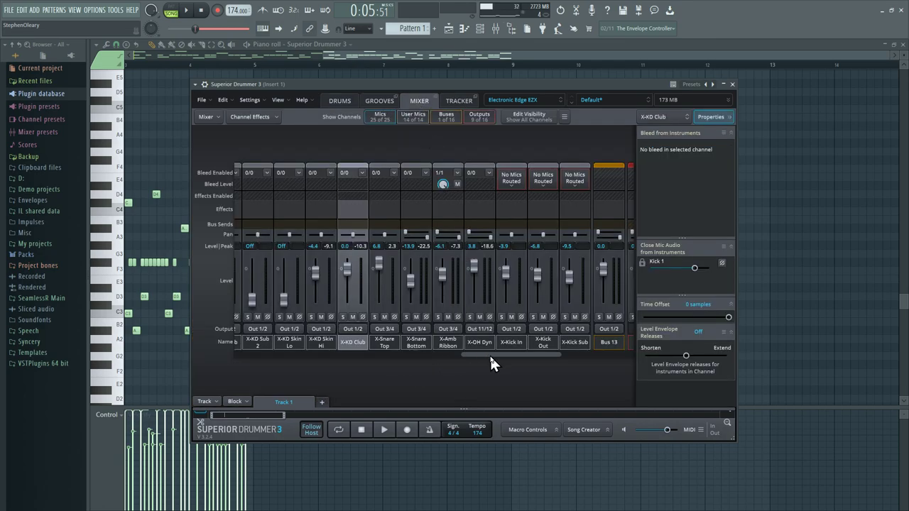
left_click(405, 343)
left_click(389, 348)
left_click(425, 351)
left_click(447, 347)
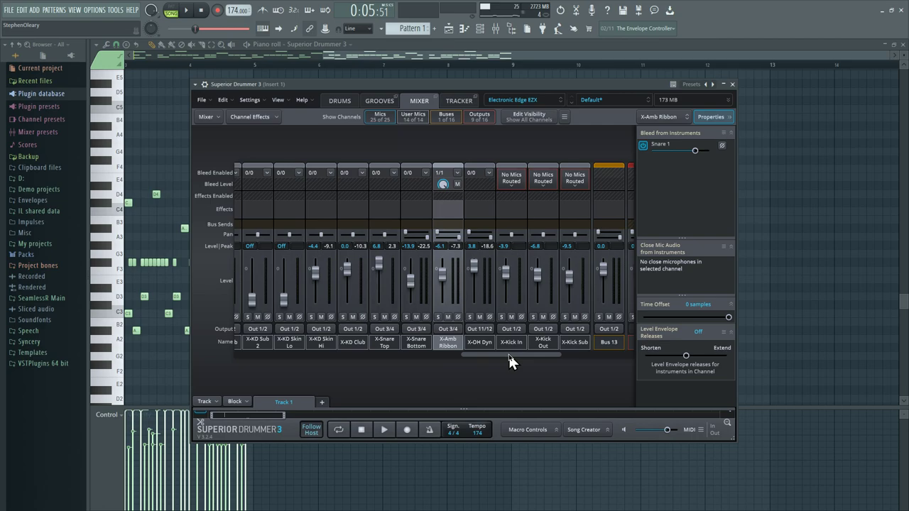
left_click_drag(509, 355, 480, 344)
left_click_drag(509, 352, 249, 352)
left_click(247, 344)
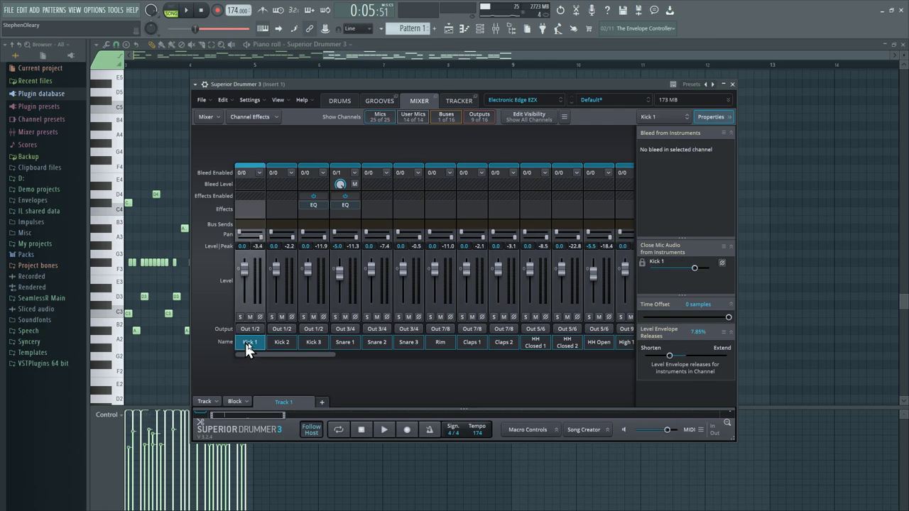
left_click(339, 100)
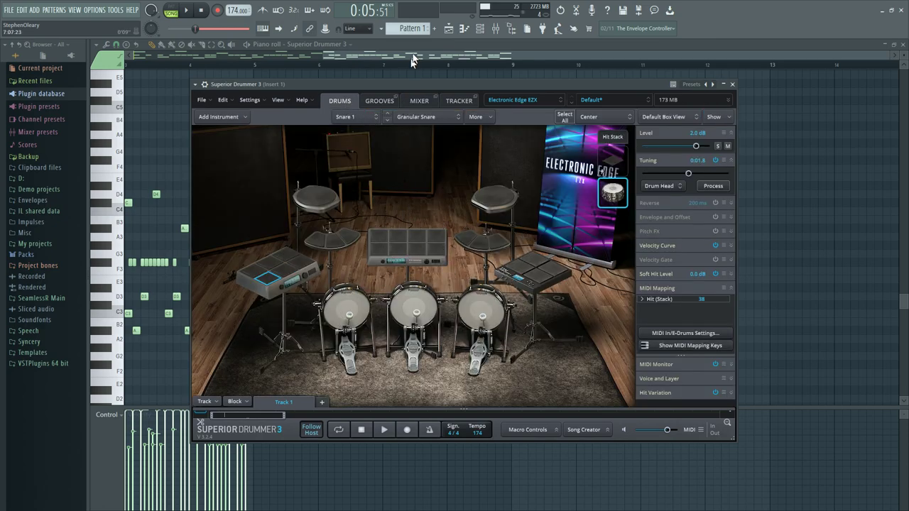
- Open the FL mixer, show Insert 1's effect chain and solo Insert 1
left_click(495, 37)
left_click(261, 217)
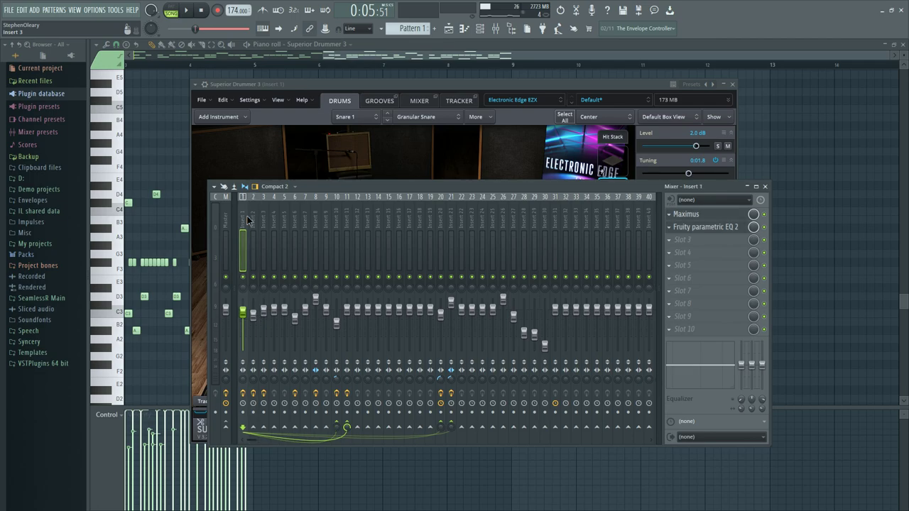
left_click(315, 234)
left_click(242, 245)
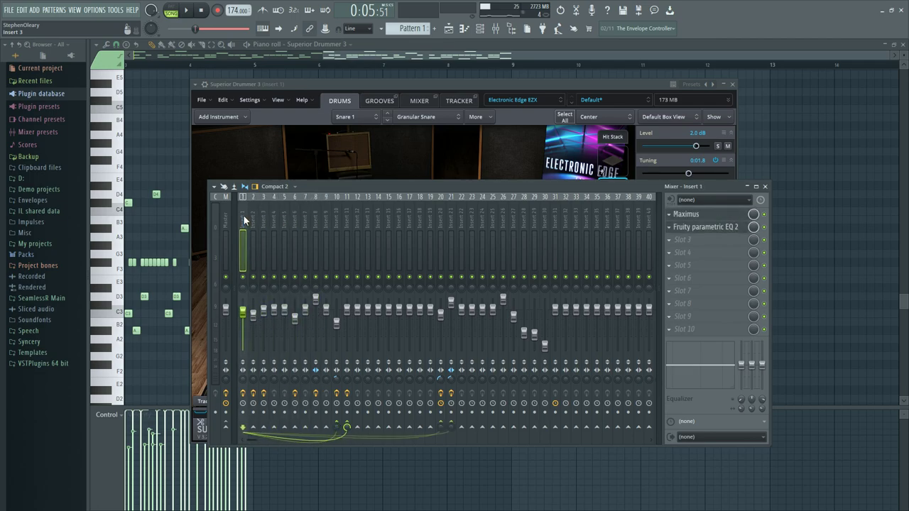
right_click(243, 277)
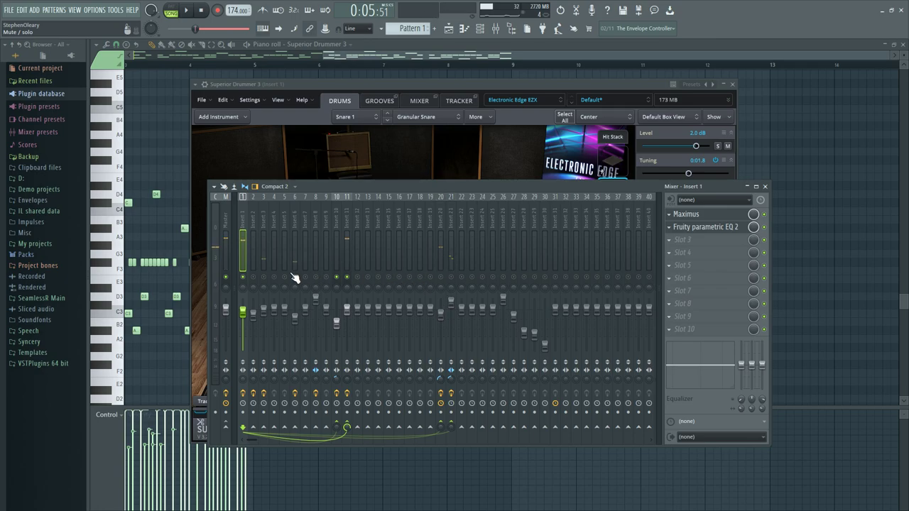
- Unmute Inserts 2, 6 and 8 while auditioning playback
left_click(253, 277)
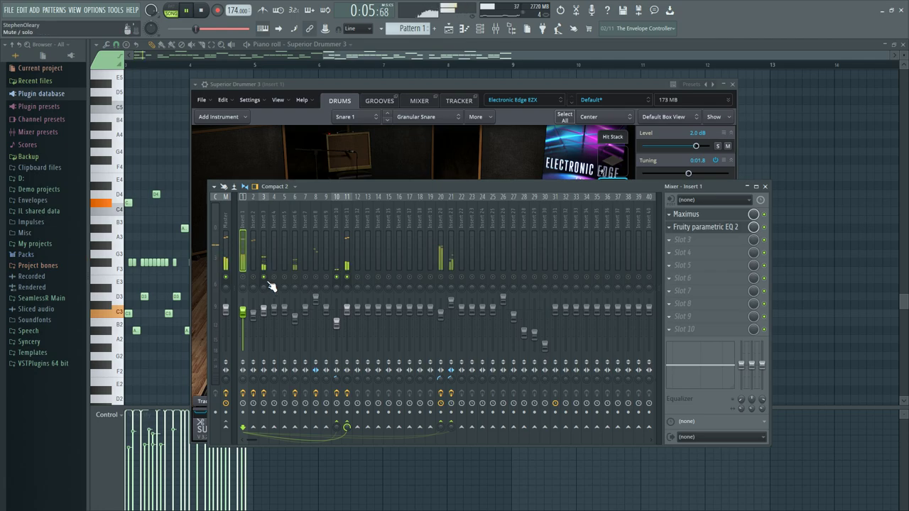
key("space")
left_click(294, 277)
left_click(315, 277)
key("space")
key("space")
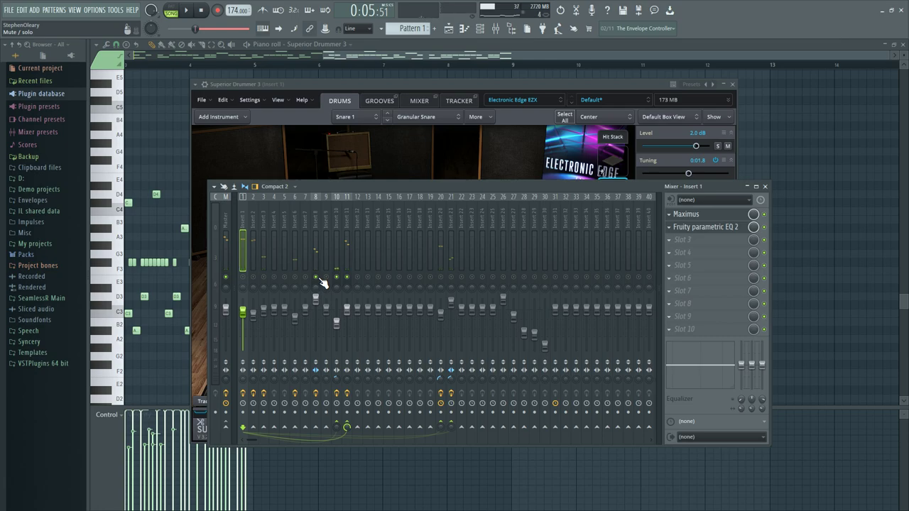
key("space")
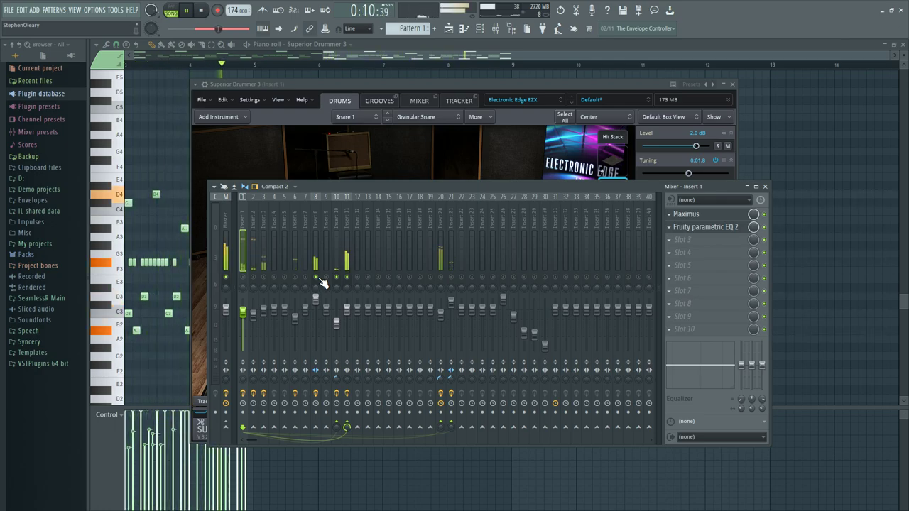
key("space")
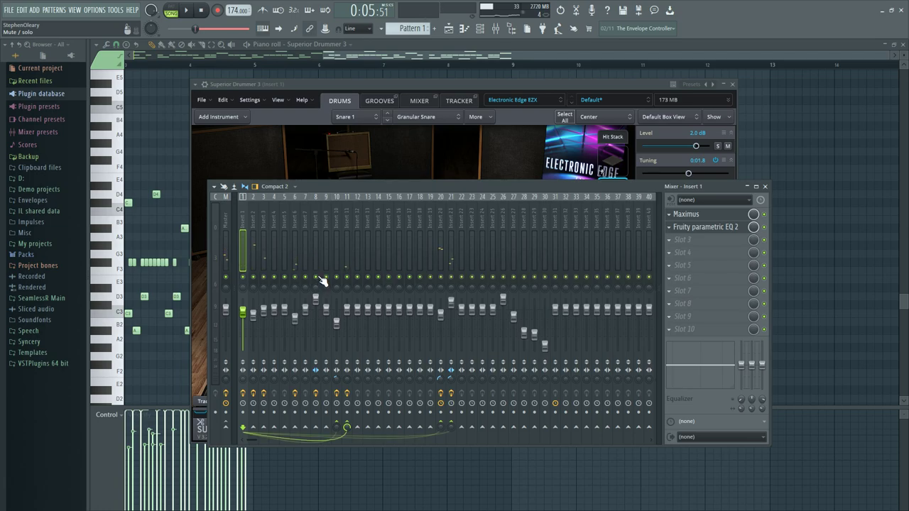
- Browse the Insert 10, Insert 11 and Master effect chains, checking Insert 11's Fruity Limiter
left_click(337, 228)
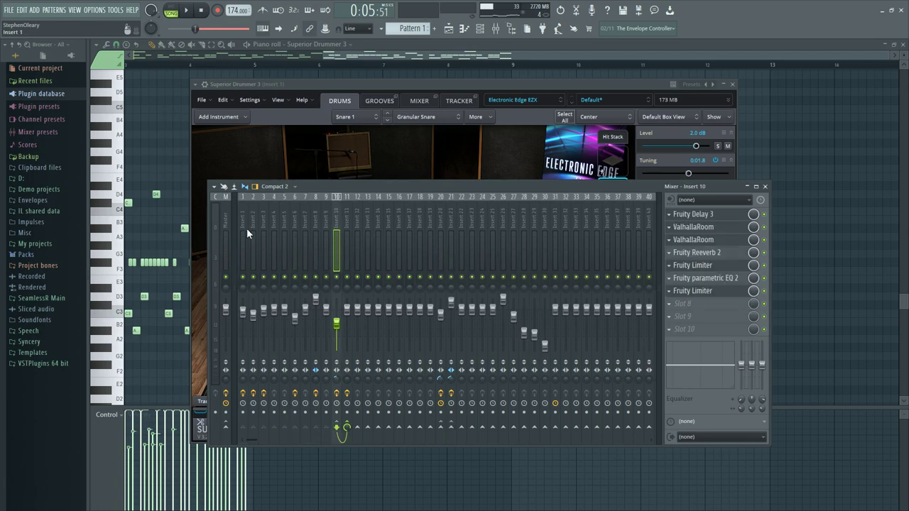
left_click(246, 228)
left_click(345, 227)
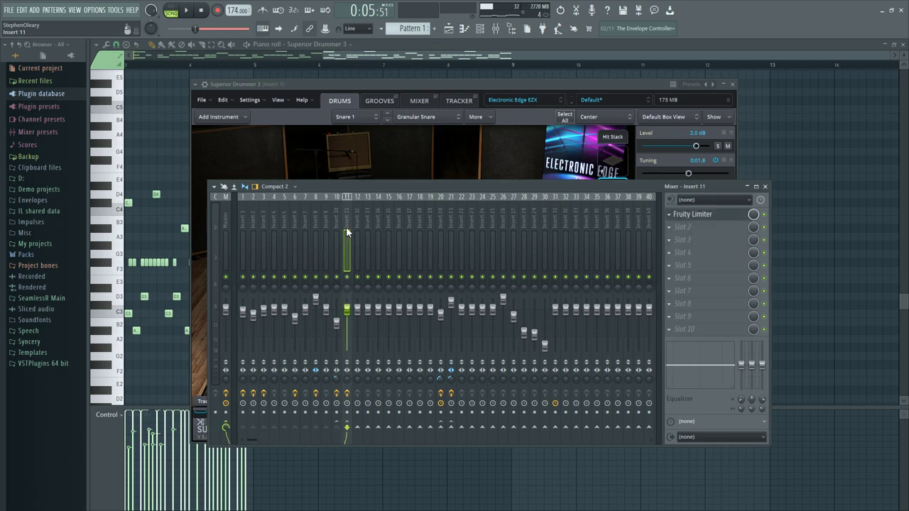
left_click(728, 221)
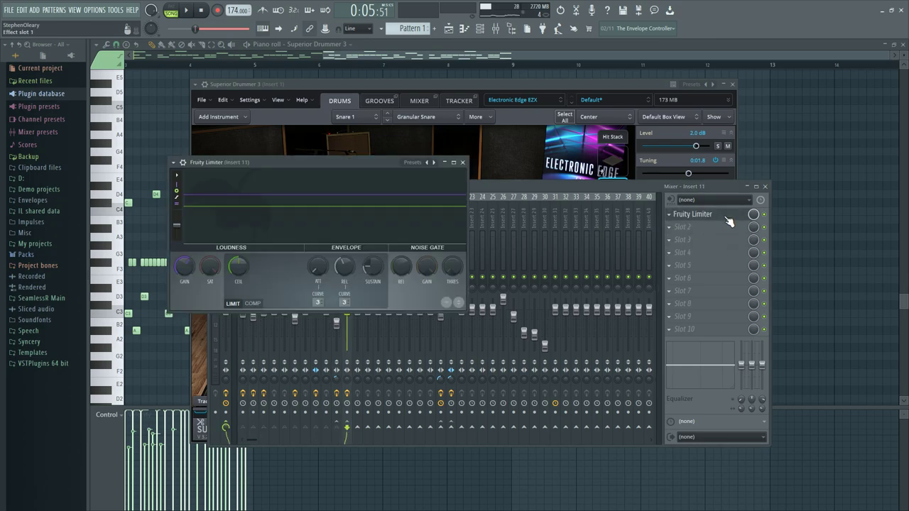
left_click(728, 221)
left_click(228, 221)
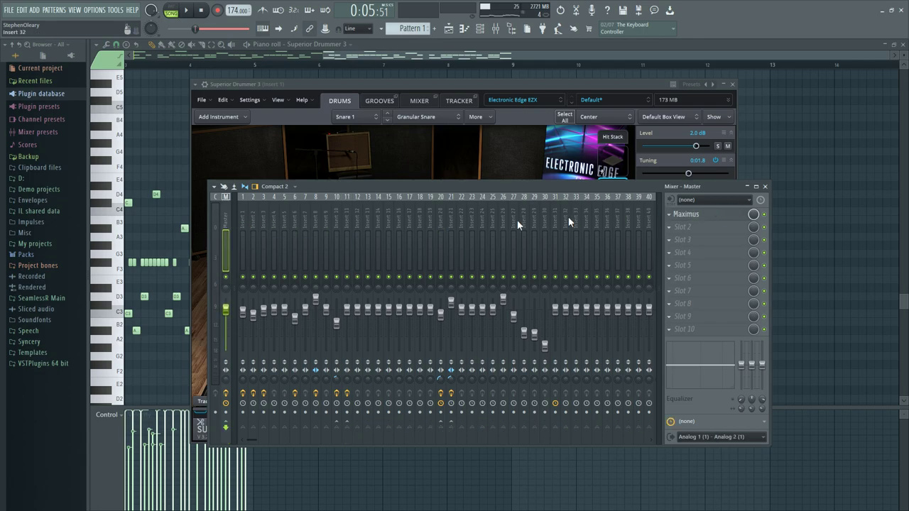
left_click(357, 84)
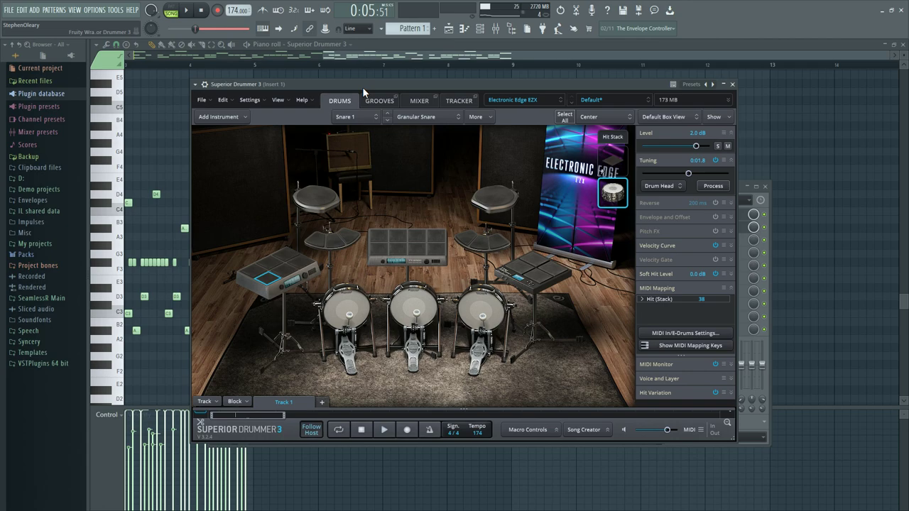
- Select Kick 1, view its second stacked layer tuned to 0.02.0, then bring up the mixer
left_click_drag(330, 80, 367, 88)
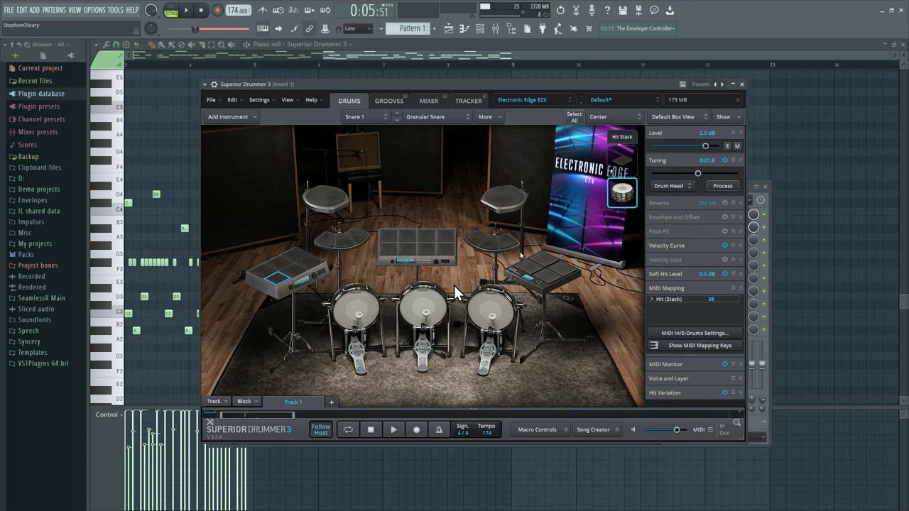
left_click(360, 302)
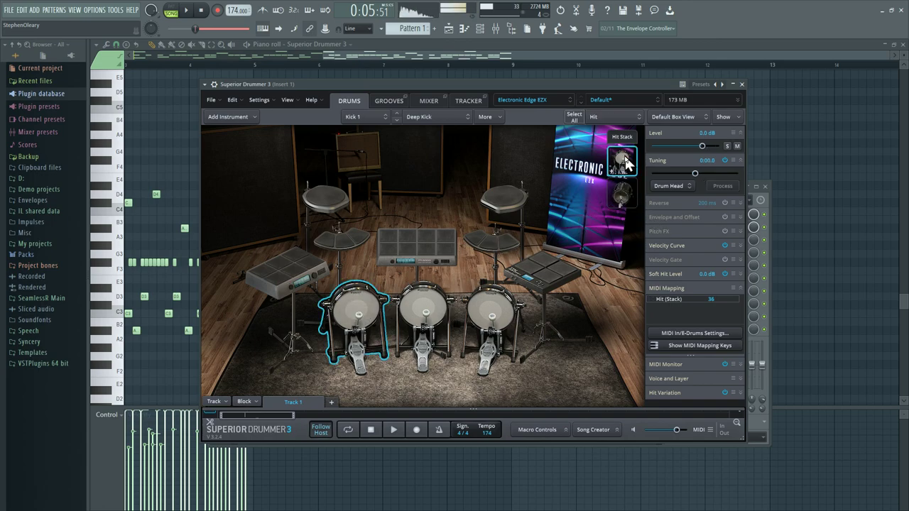
left_click(622, 195)
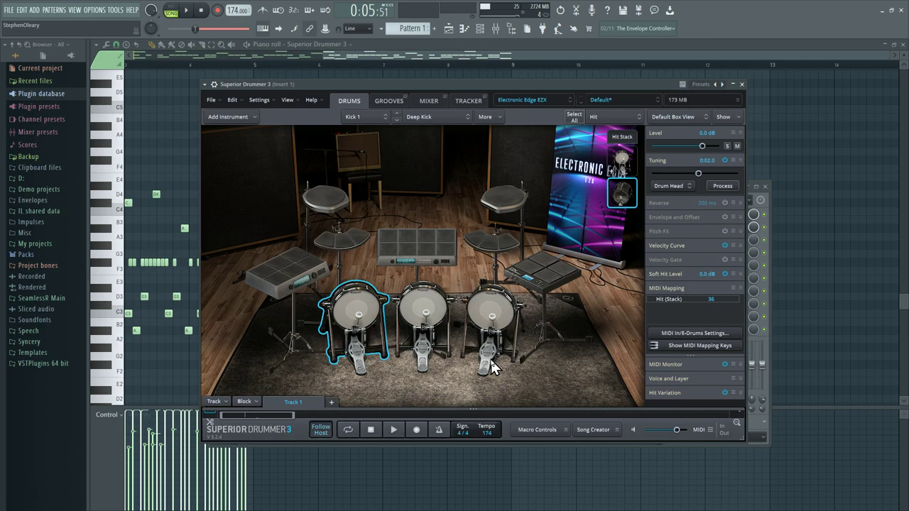
left_click(495, 28)
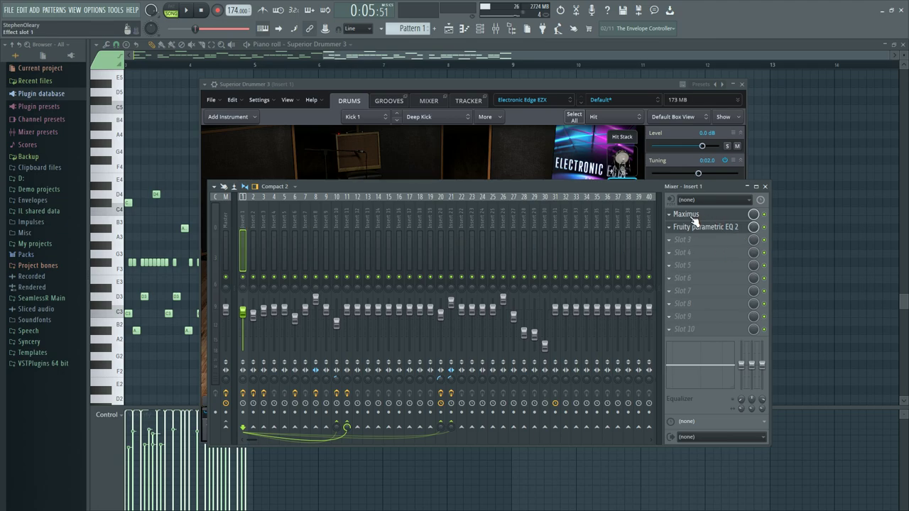
left_click(345, 224)
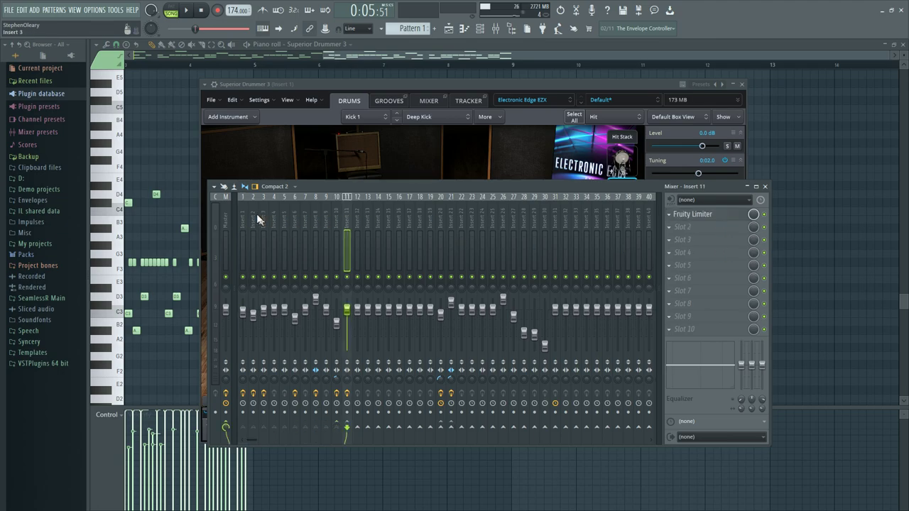
left_click(226, 226)
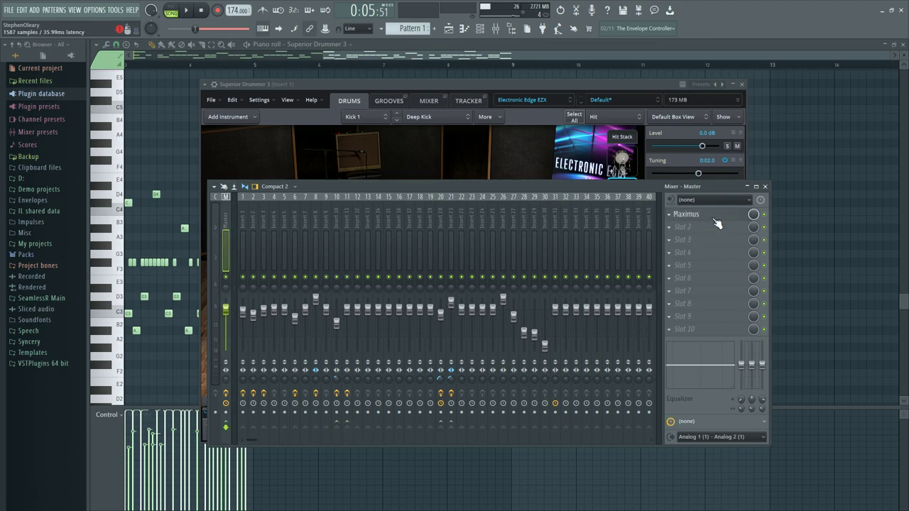
left_click(336, 216)
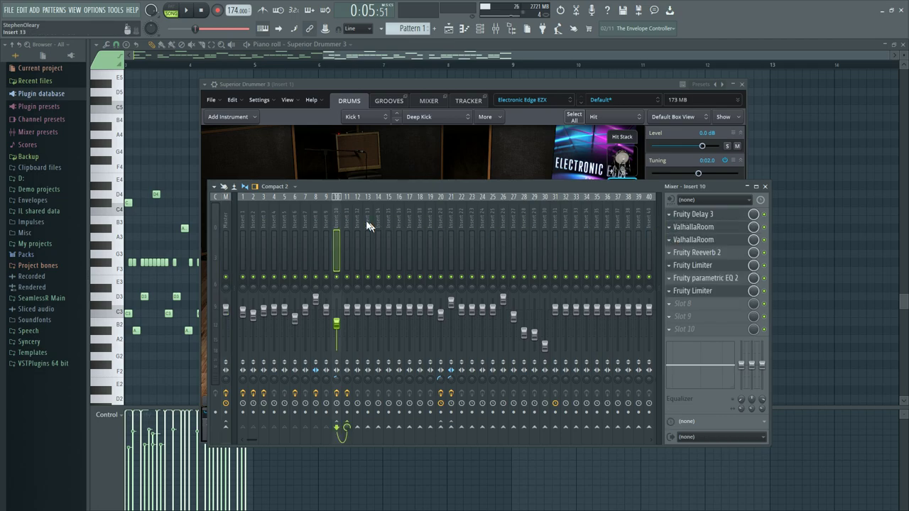
left_click(348, 219)
left_click(242, 220)
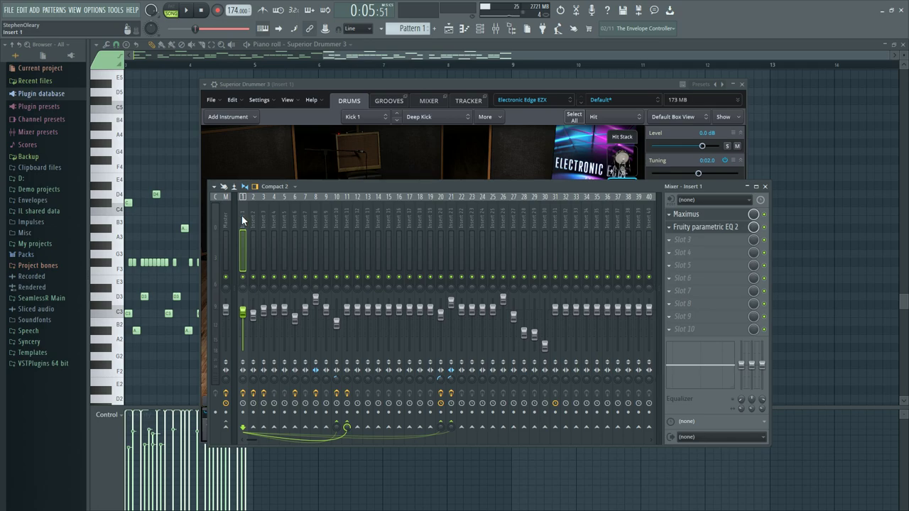
- Bring Superior Drummer forward, audition the Deep Kick, scroll its channel mixer, and return to the kit
left_click(359, 84)
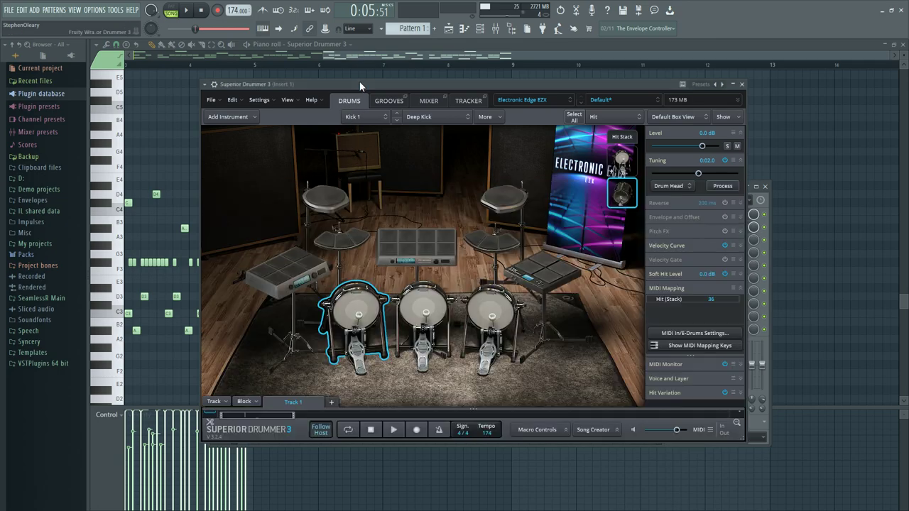
left_click(370, 326)
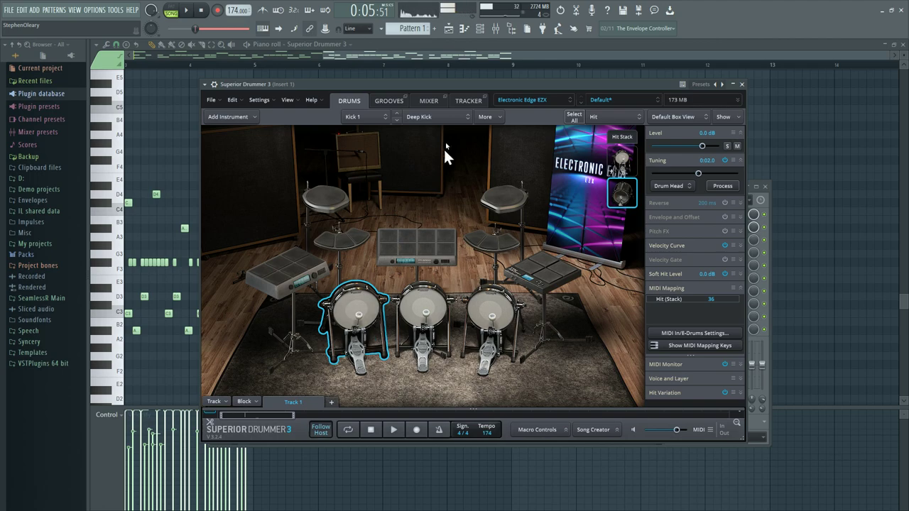
left_click(430, 101)
mouse_move(345, 354)
left_mouse_down()
mouse_move(582, 361)
mouse_move(332, 353)
left_mouse_up()
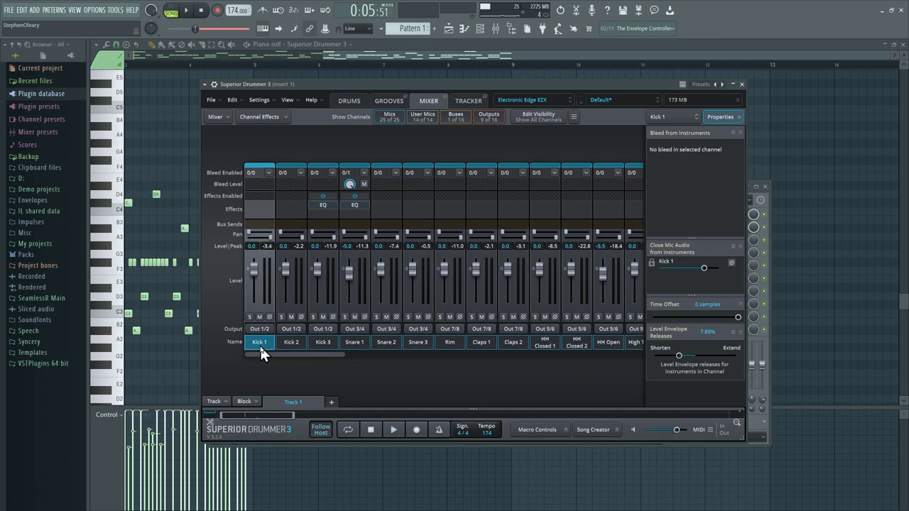
left_click(351, 100)
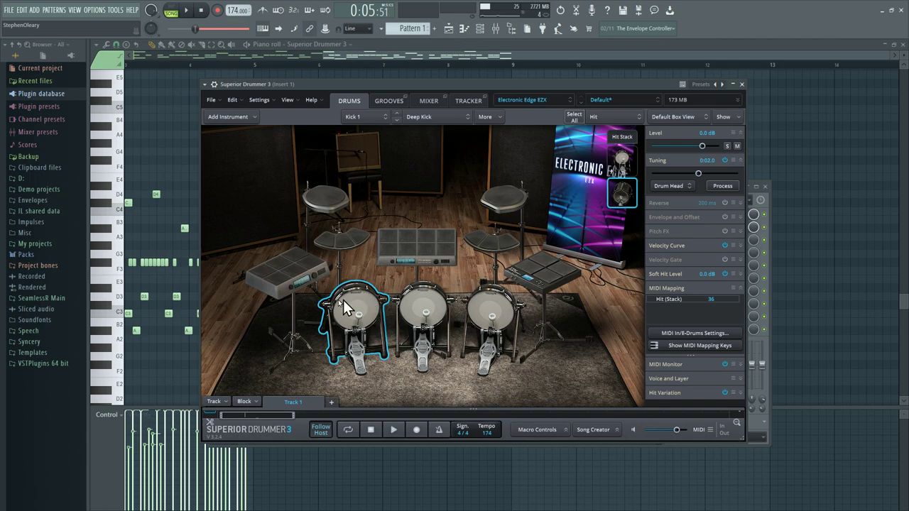
- Select the closed hi-hat and inspect HH Closed 1's 17.5% level envelope release in the SD3 mixer
left_click(328, 245)
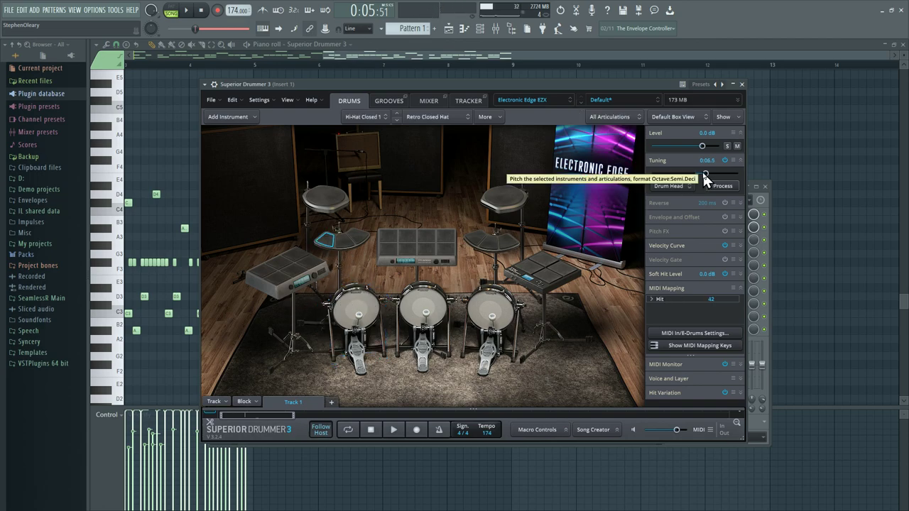
left_click(429, 101)
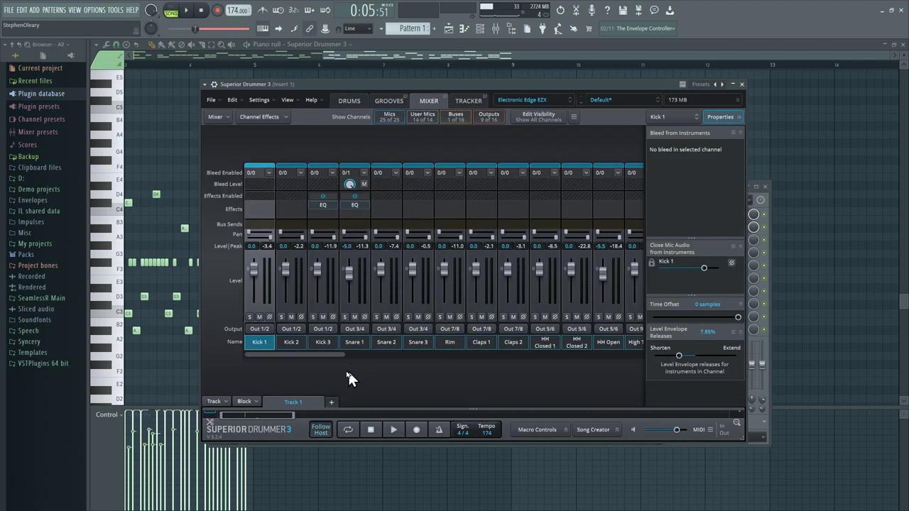
left_click_drag(342, 354, 359, 353)
left_click(365, 343)
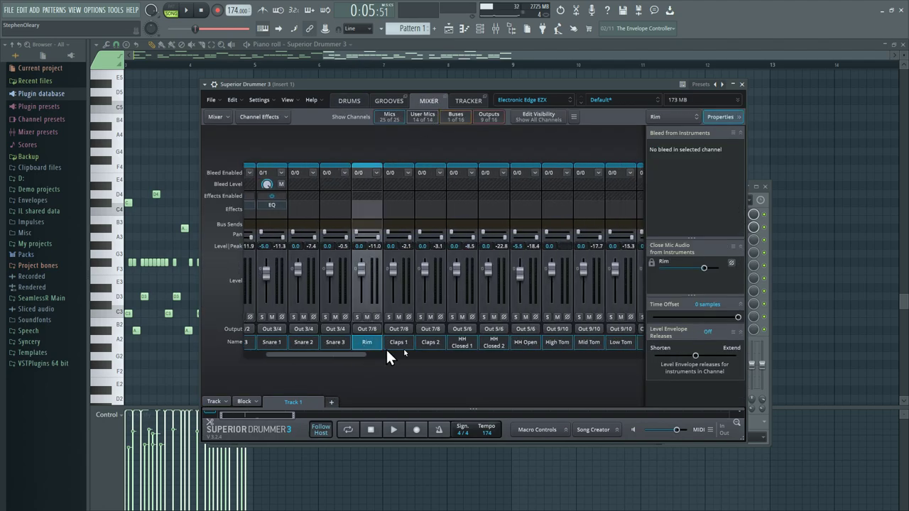
left_click(460, 344)
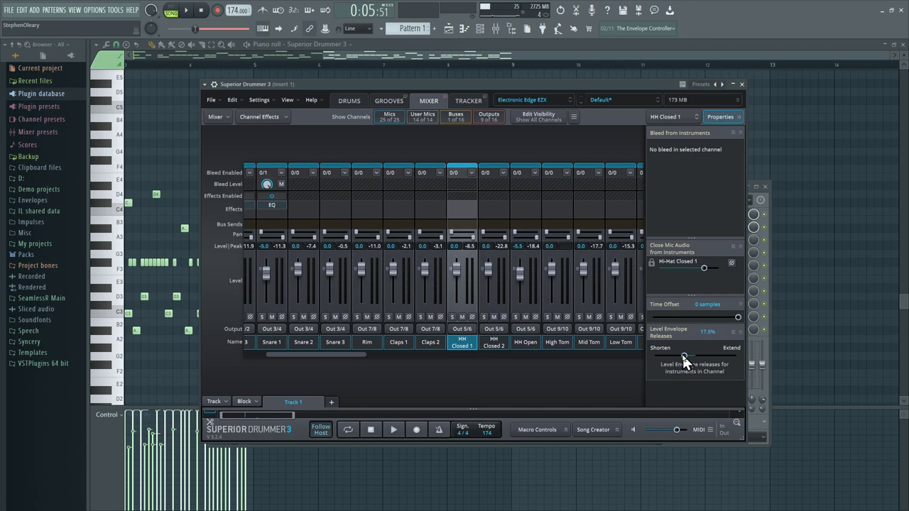
mouse_move(685, 361)
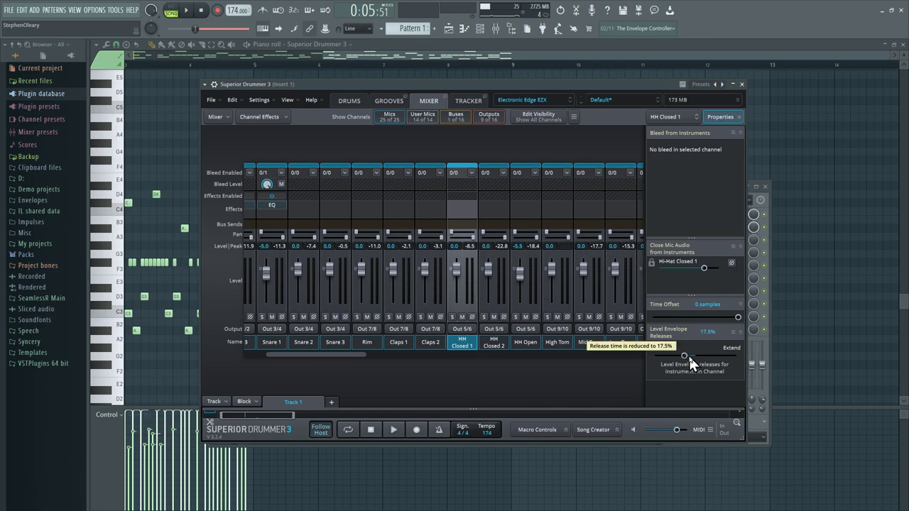
left_click_drag(356, 353, 469, 364)
left_click(355, 101)
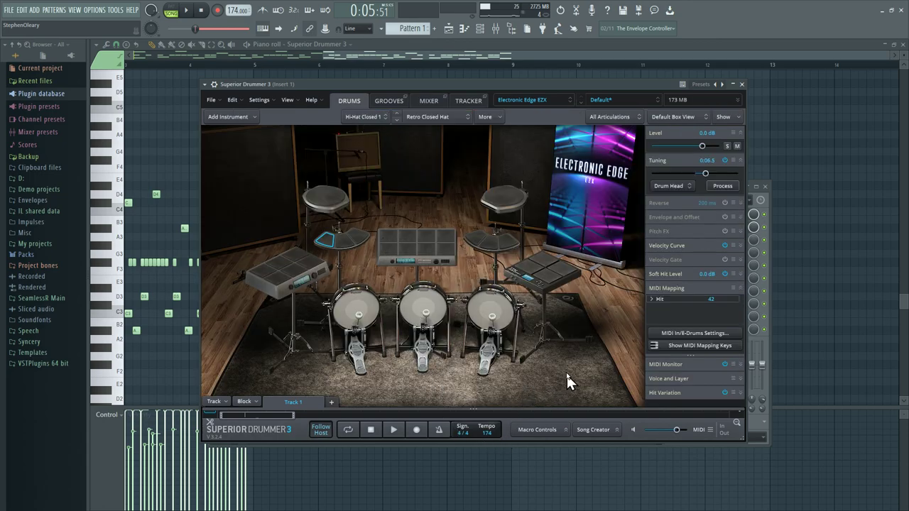
- Switch between the open and closed hi-hats, ending on Techno Open Hat at -7.1 dB, note 46
left_click(361, 242)
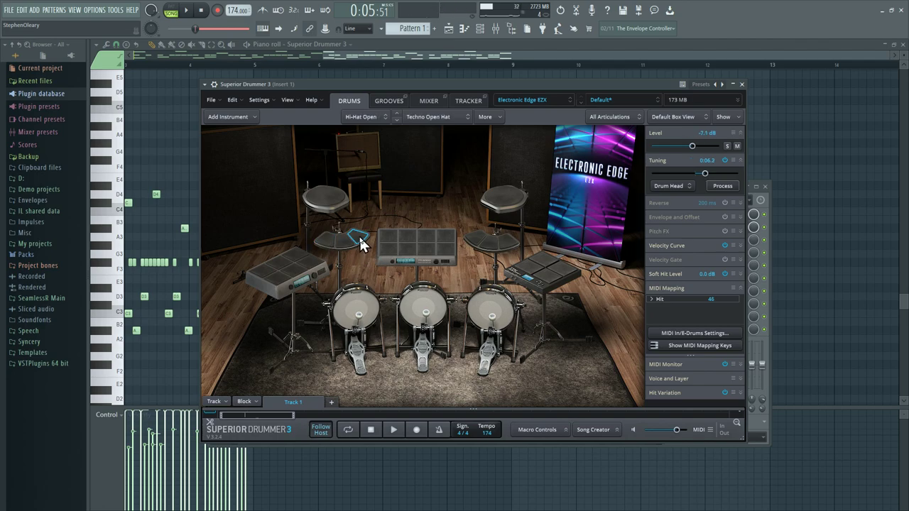
left_click(326, 243)
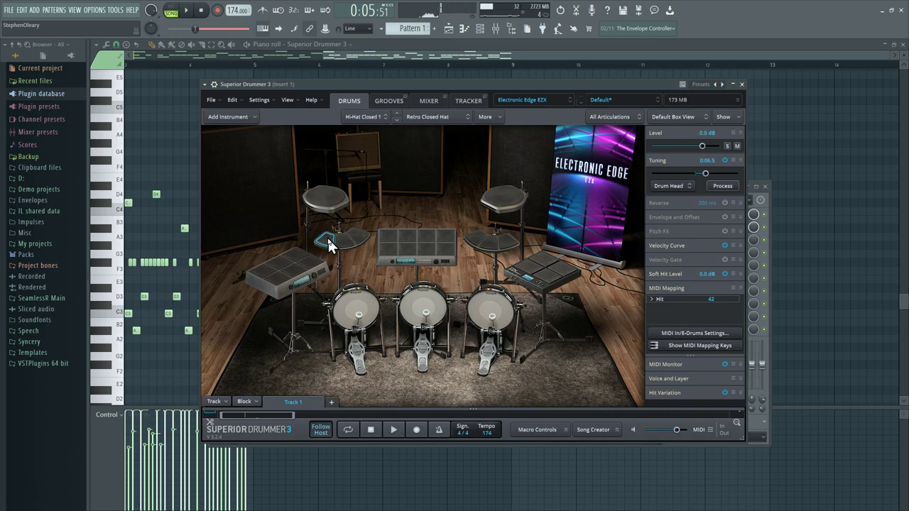
left_click(355, 240)
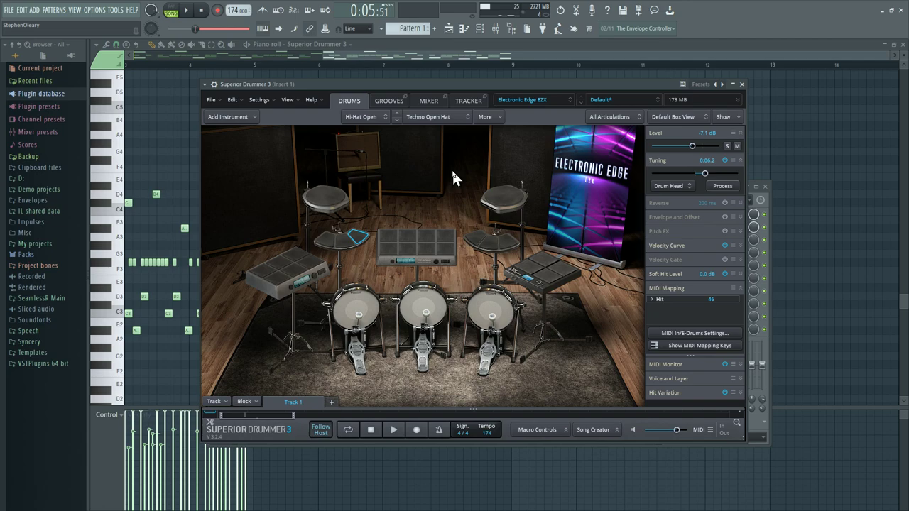
- Select the Fracture Crash, audition its upper and lower stack layers, then select the whole Hit Stack
left_click(332, 201)
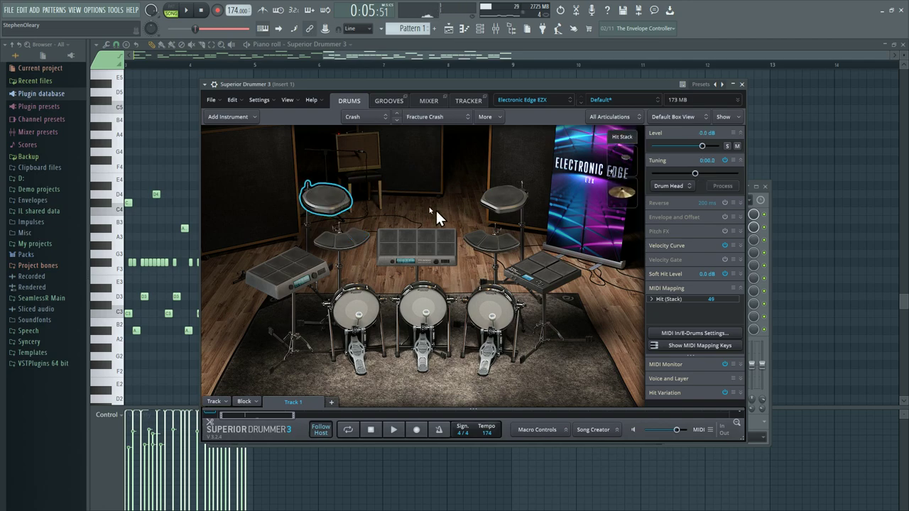
left_click(625, 186)
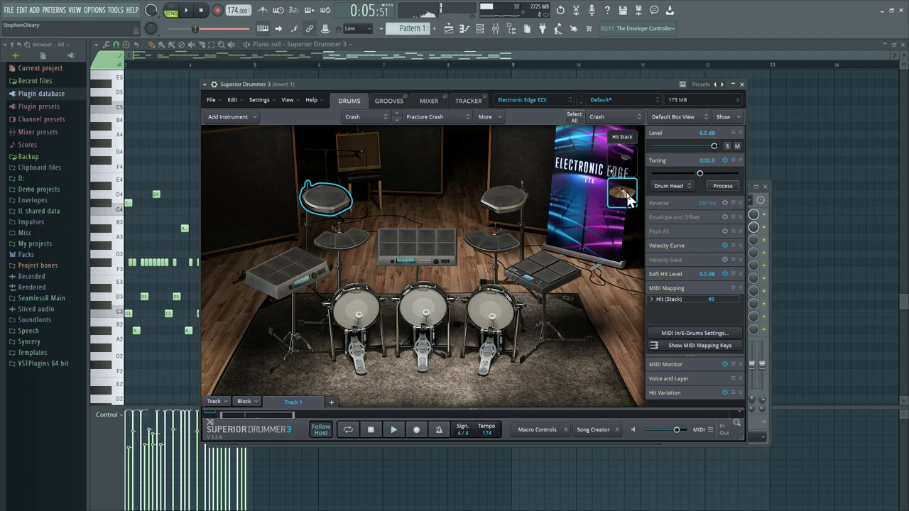
left_click(624, 163)
left_click(625, 162)
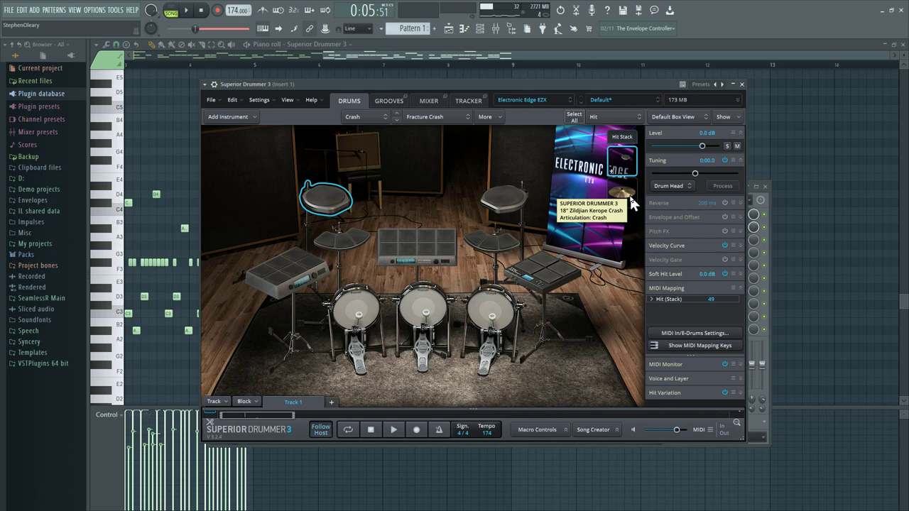
left_click(631, 197)
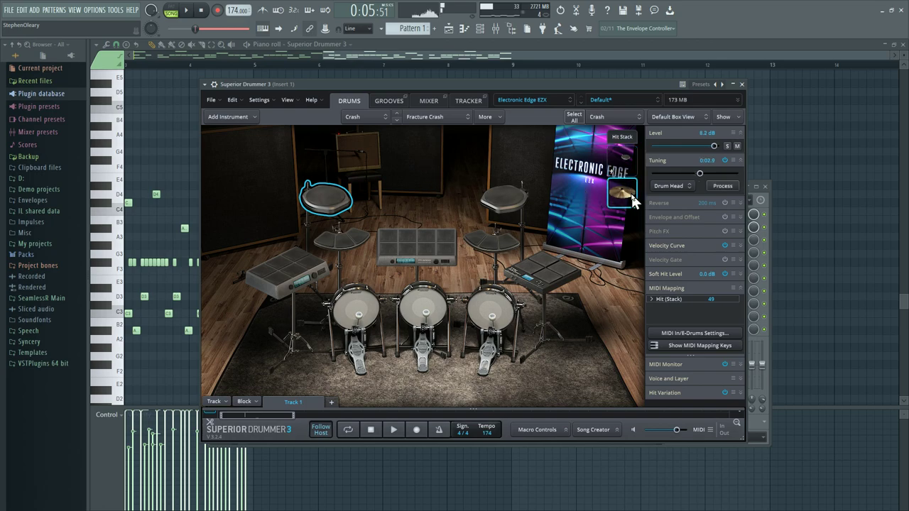
left_click(339, 199)
left_click(620, 140)
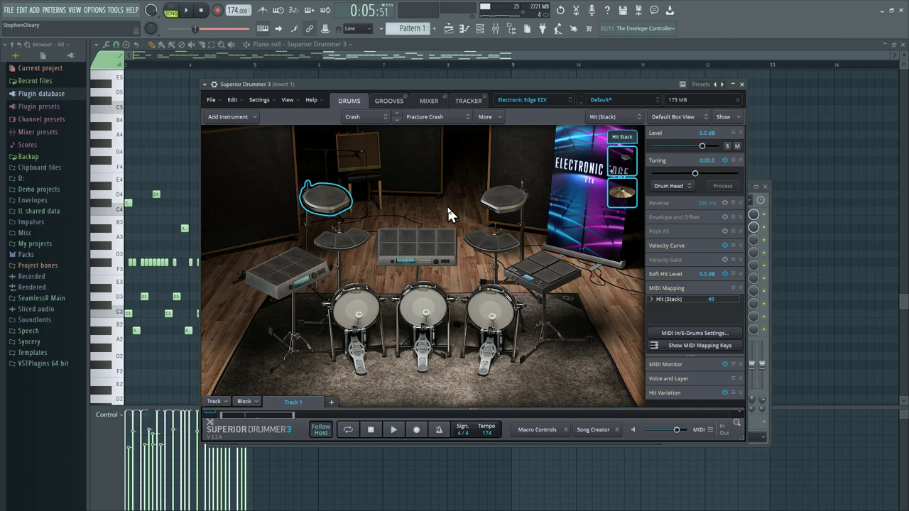
- Close the drum plugin, play the drum pattern, glance at the mixer, bring up the channel rack and stop playback
key("Escape")
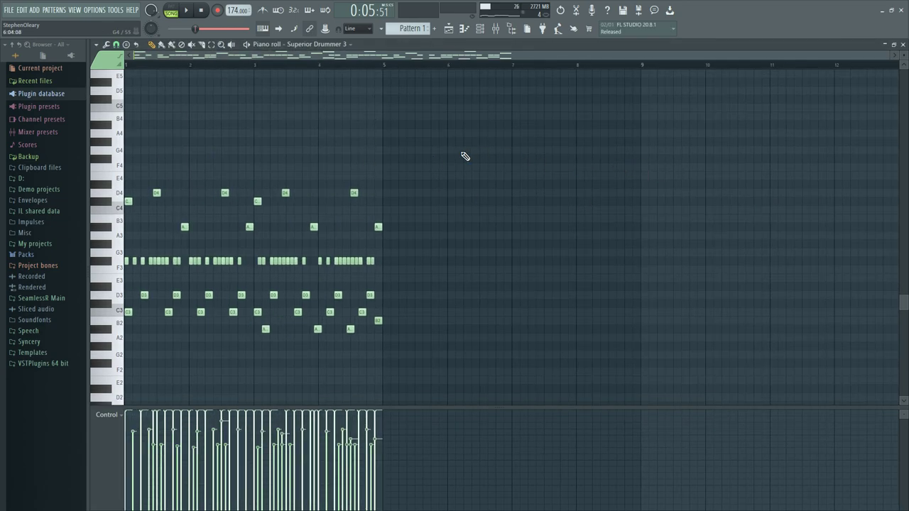
key("space")
left_click(497, 29)
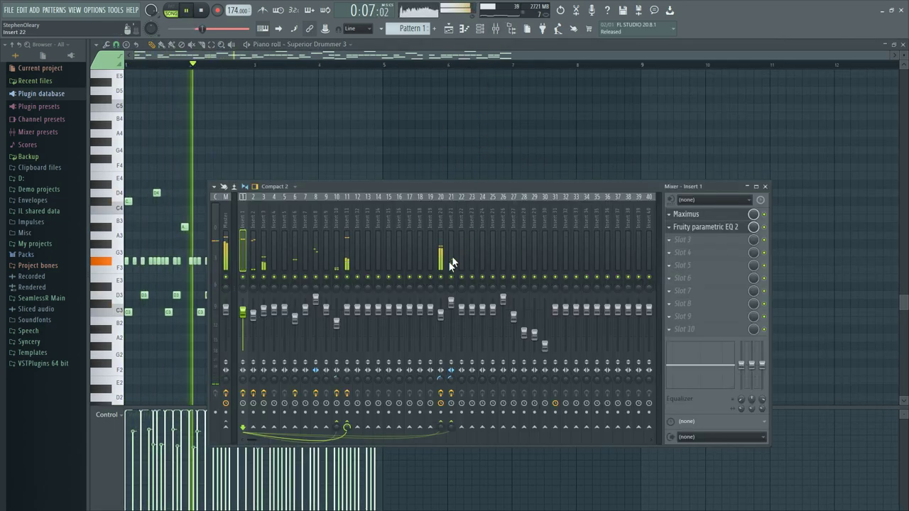
key("F9")
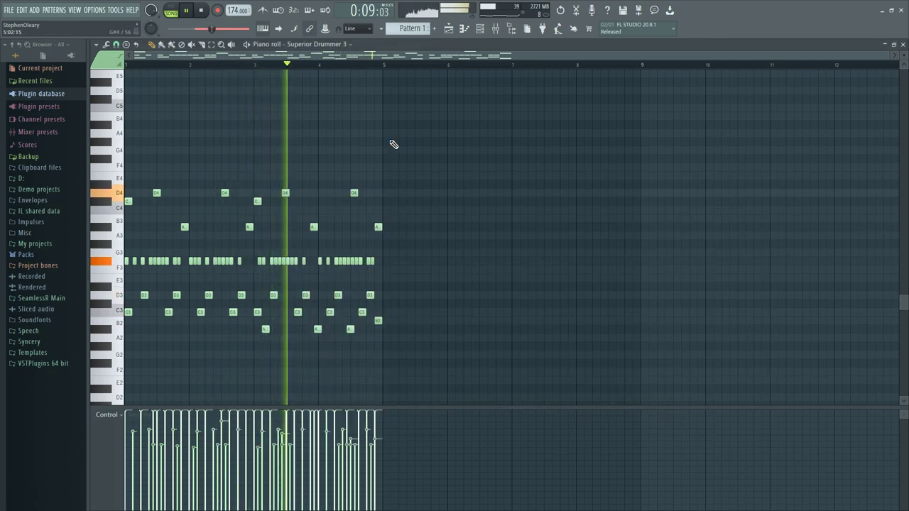
left_click(480, 28)
key("space")
- Reopen Superior Drummer 3 to check Kick 2, the open hi-hat and its mixer view, then close it
left_click(357, 319)
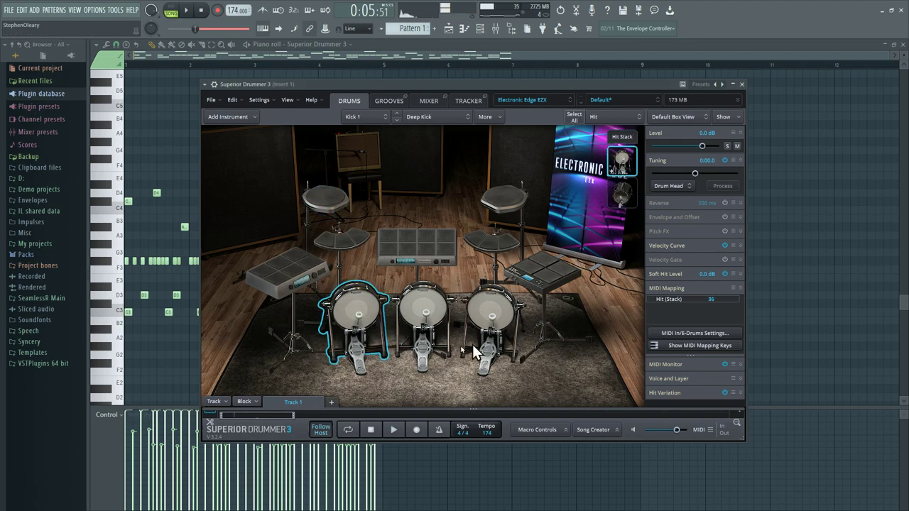
left_click(423, 334)
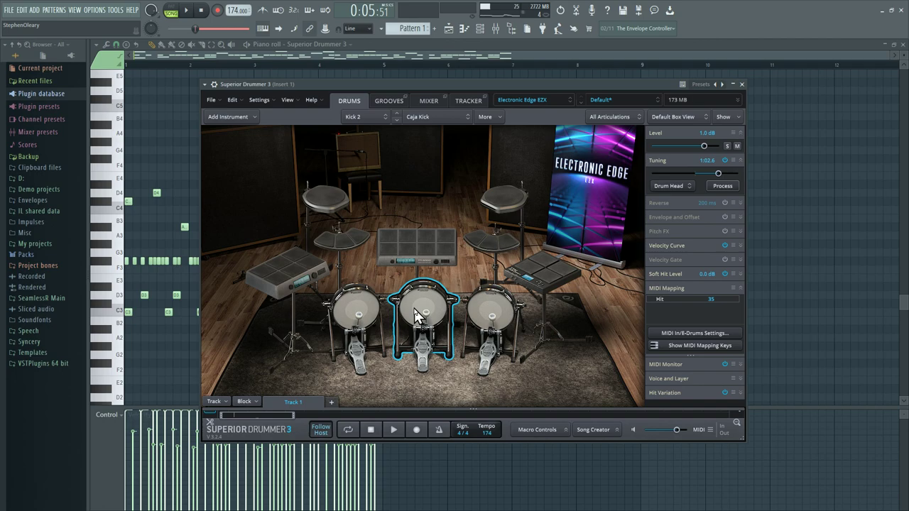
left_click(362, 242)
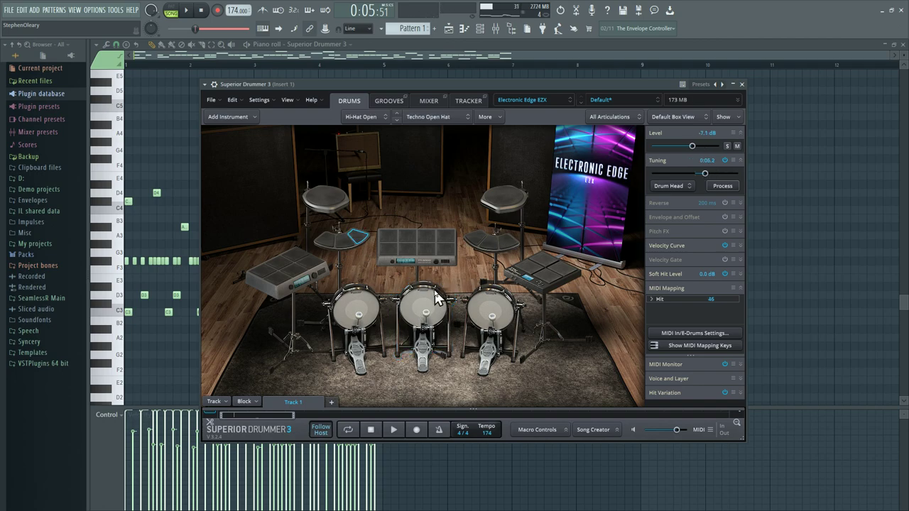
left_click_drag(426, 94, 430, 98)
left_click(433, 105)
left_click(348, 104)
left_click(193, 125)
- Open Superior Drummer 3 and inspect Kick 1, its lower hit layer, the right kick and the FX pad
left_click(461, 31)
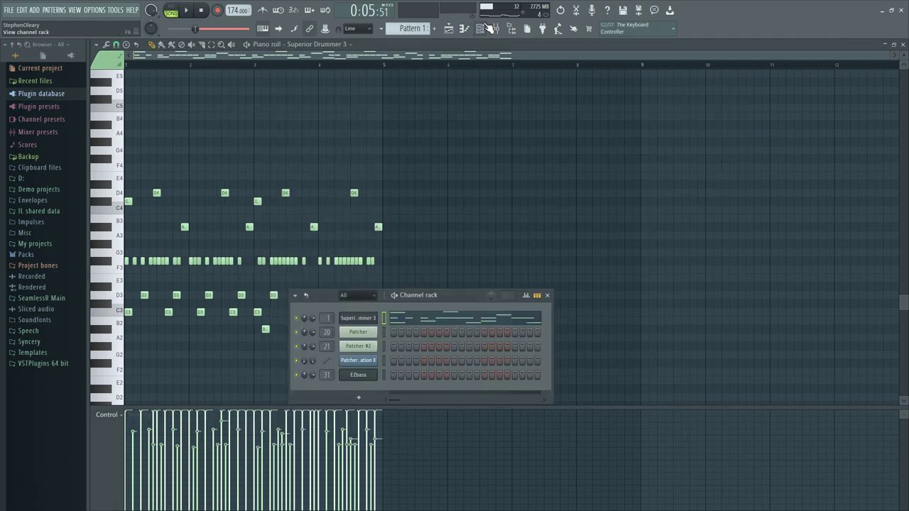
left_click(361, 318)
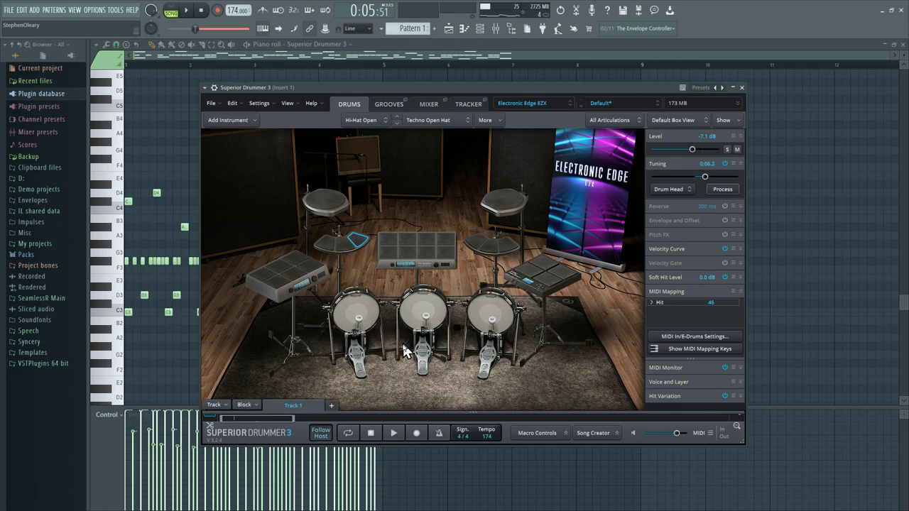
left_click(381, 325)
left_click(620, 198)
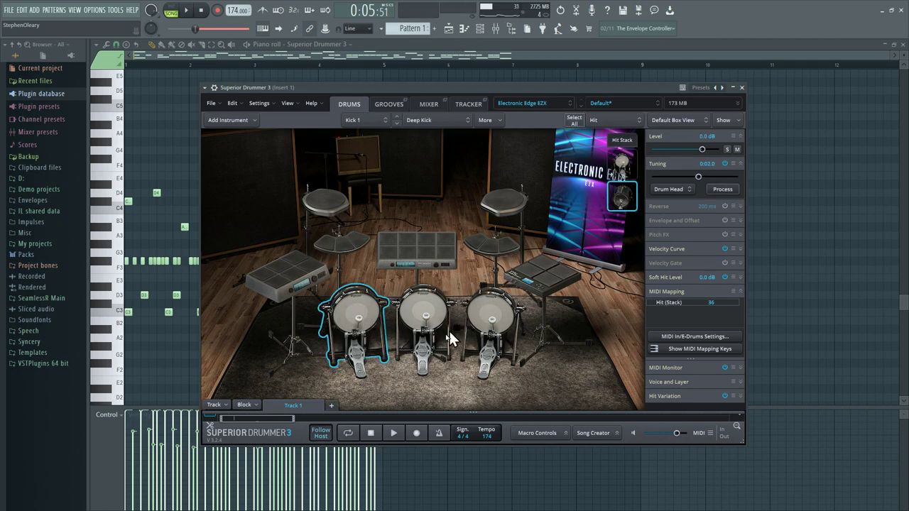
left_click(510, 344)
left_click(560, 281)
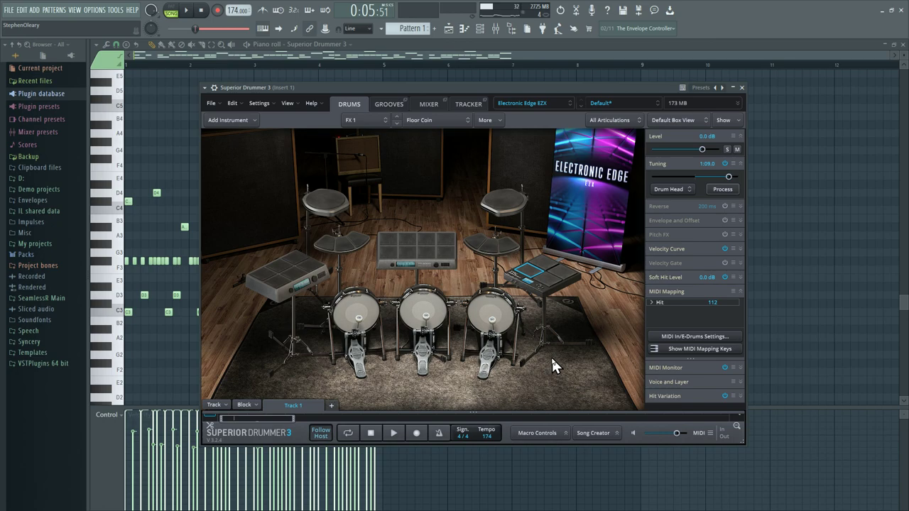
- Open the EZbass instrument from the Patcher map, showing the Chug - Pick preset
left_click(480, 30)
left_click(369, 332)
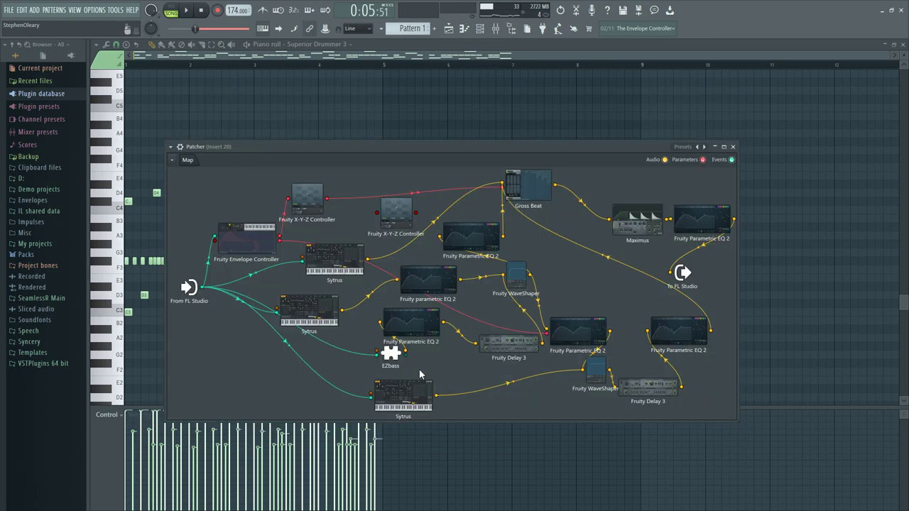
left_click(395, 360)
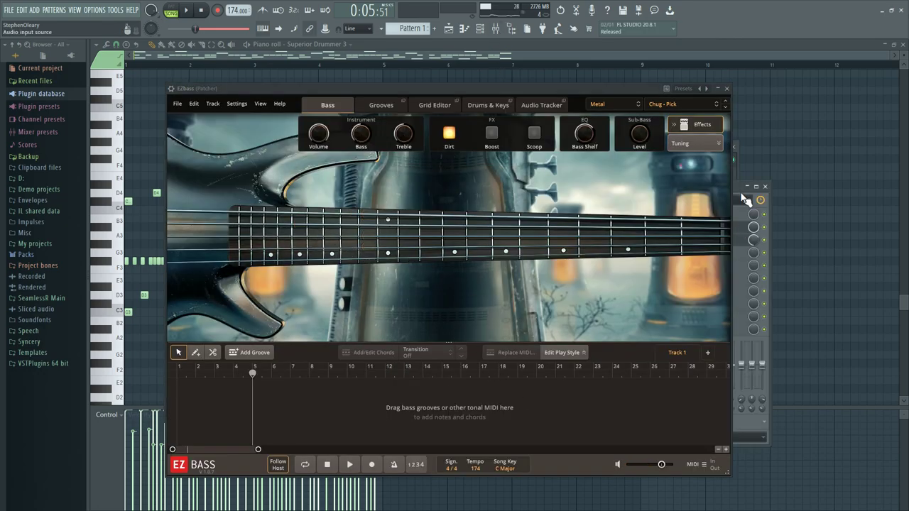
left_click(726, 88)
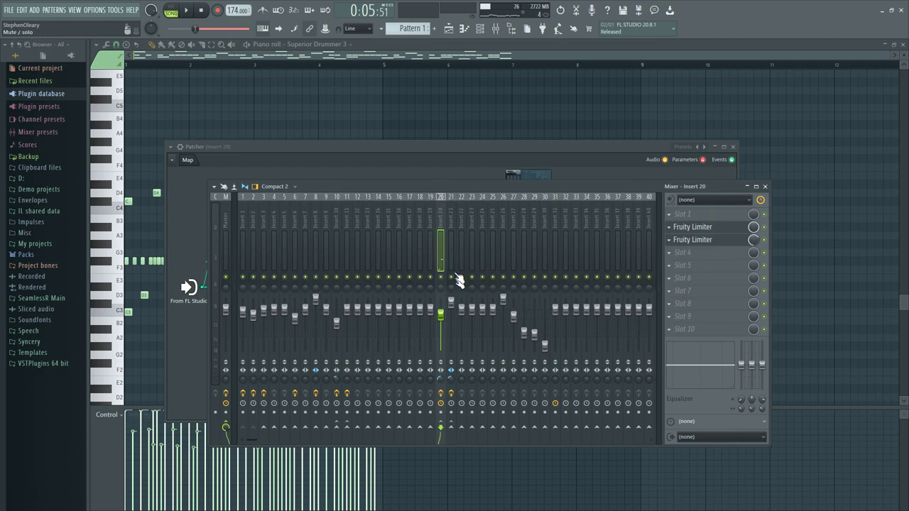
left_click(446, 160)
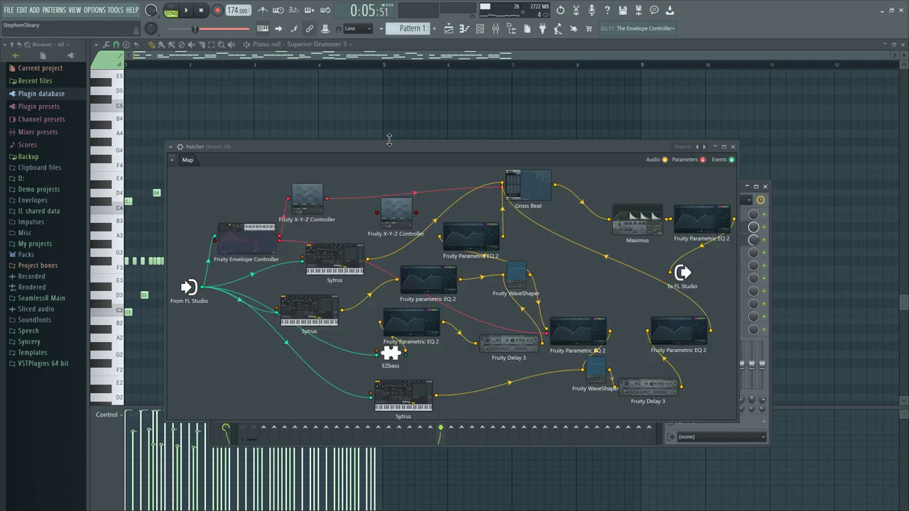
double_click(400, 353)
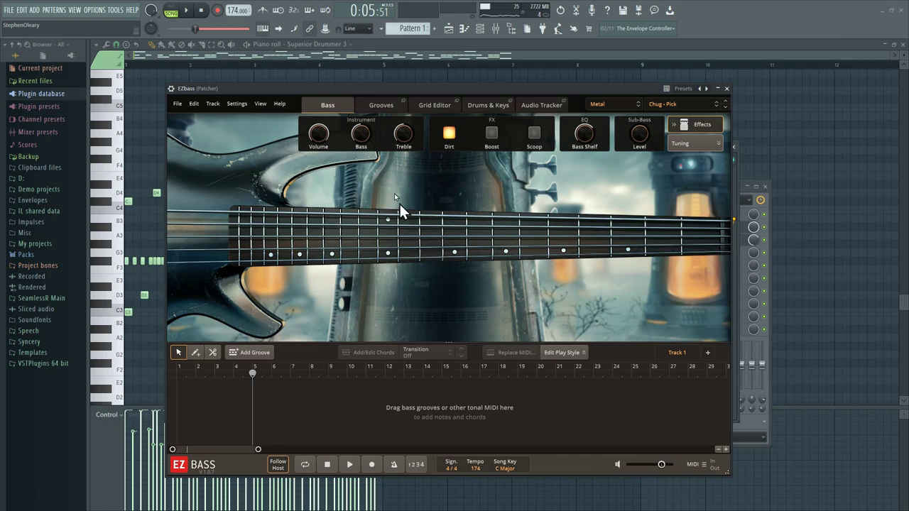
- Play the pattern, then the whole arrangement in song mode, and stop playback
scroll(409, 28, "down", 1)
key("l")
key("space")
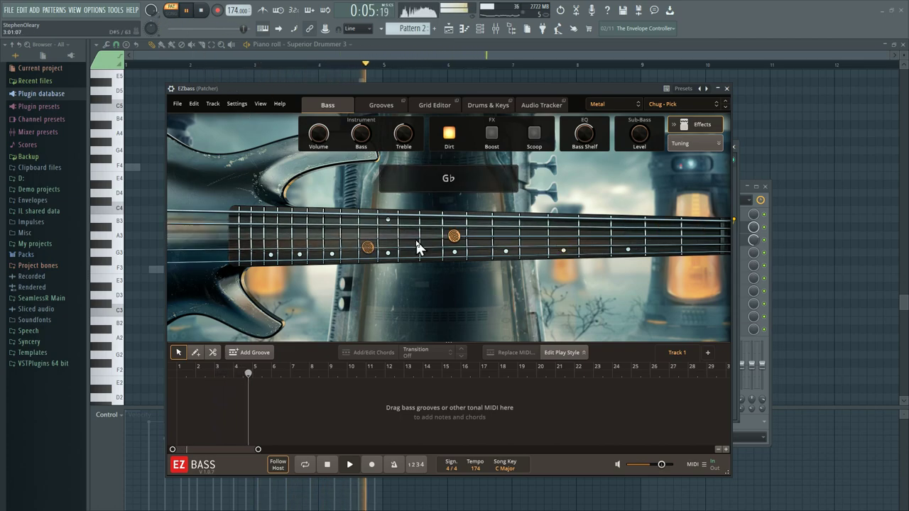
left_click(171, 15)
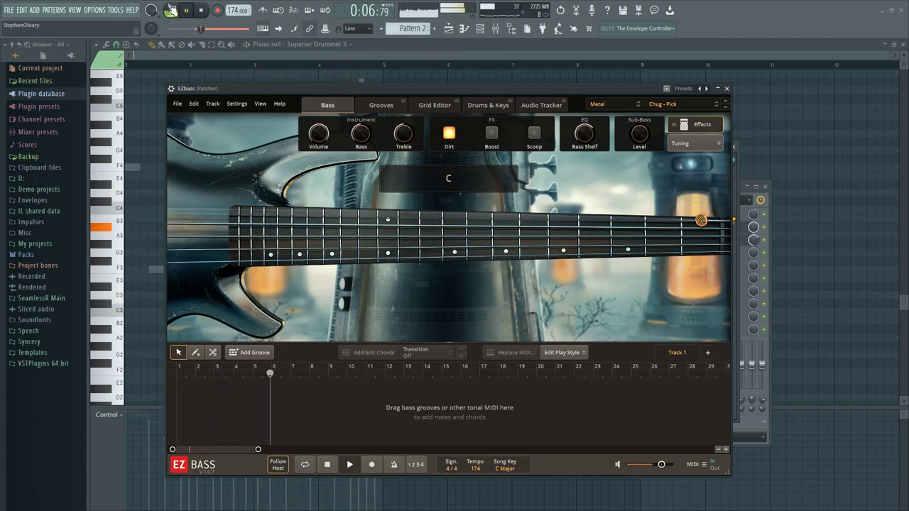
key("l")
key("space")
- Close EZbass and play Pattern 3, opened from the Playlist in the piano roll
left_click(454, 30)
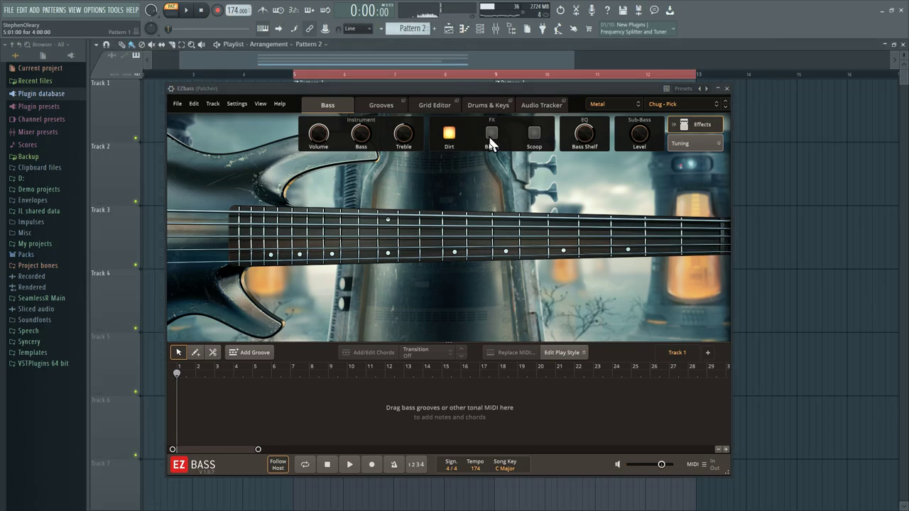
left_click(726, 88)
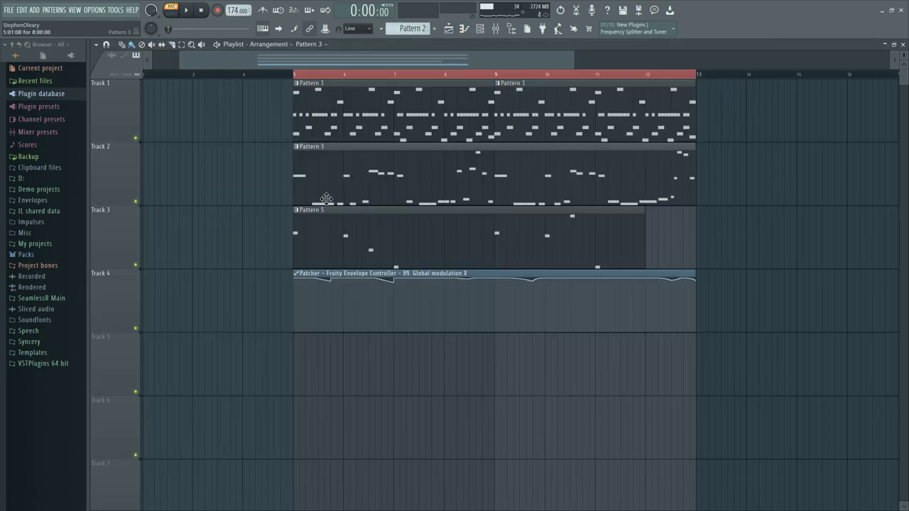
double_click(328, 201)
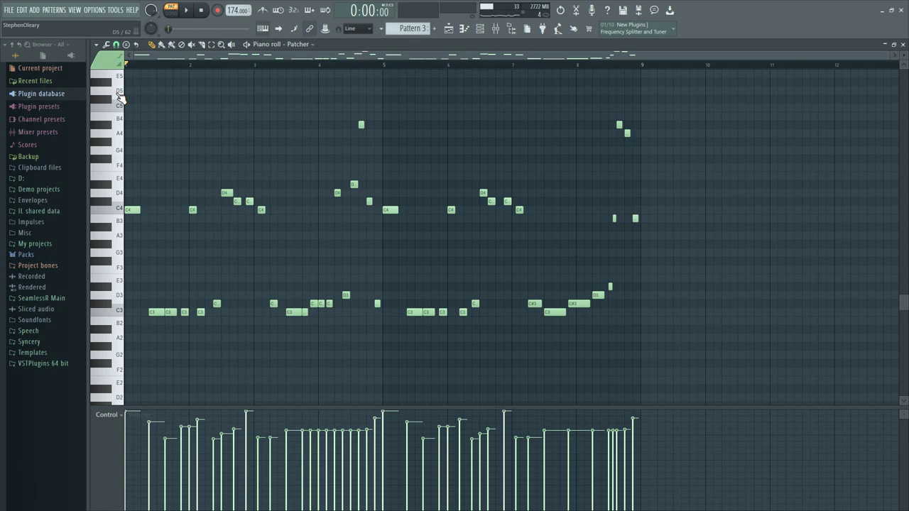
key("space")
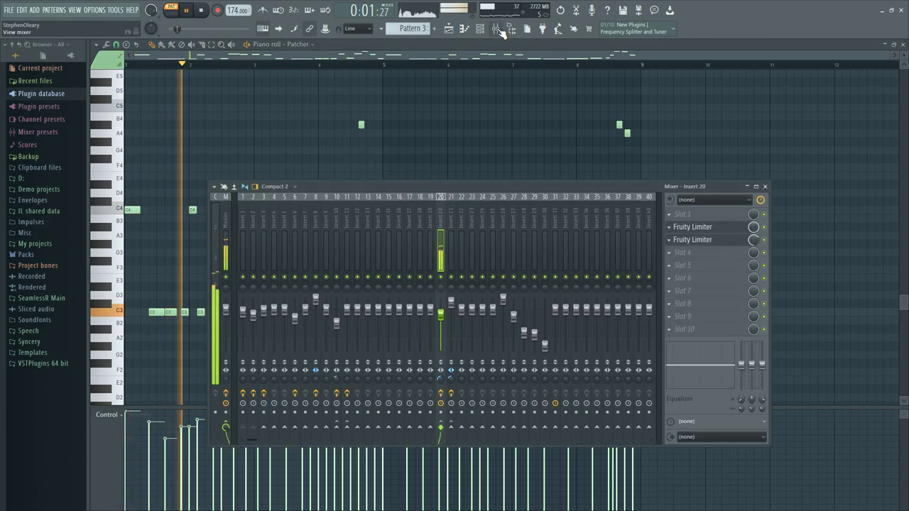
- Reopen the Patcher's EZbass node from the channel rack, then stop playback
left_click(481, 29)
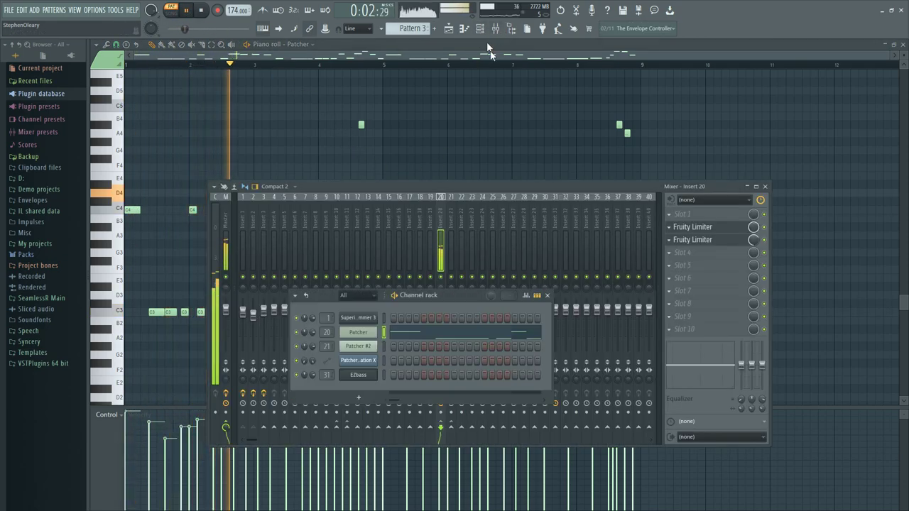
left_click(355, 343)
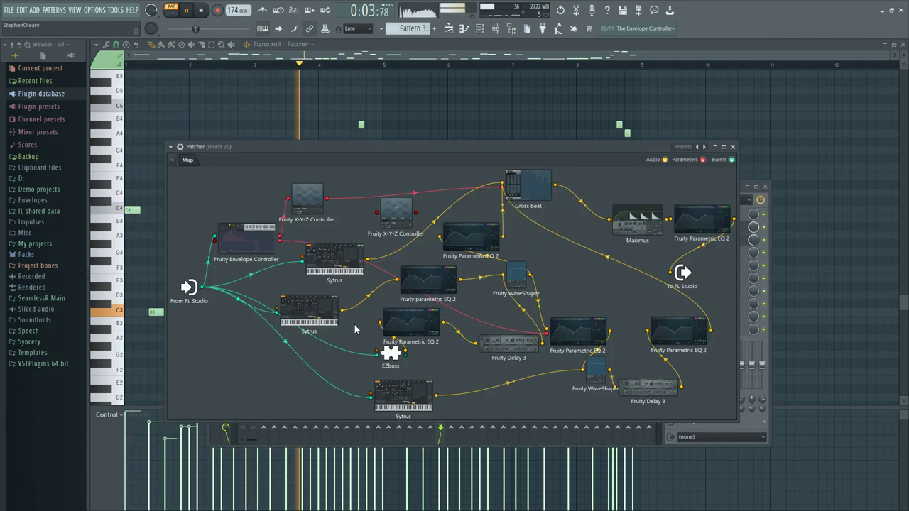
double_click(397, 355)
key("space")
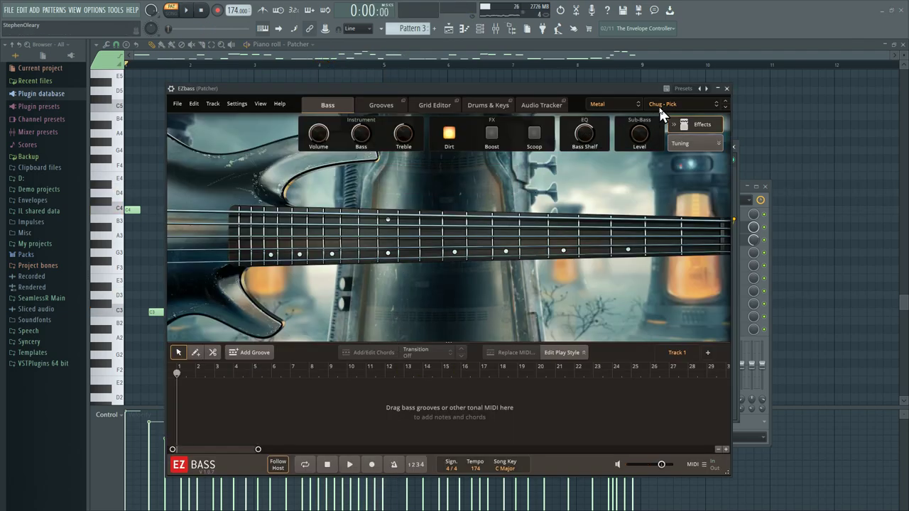
- Close the Patcher's EZbass, open the standalone EZbass channel, move it into view and list its presets
left_click(727, 88)
left_click(358, 374)
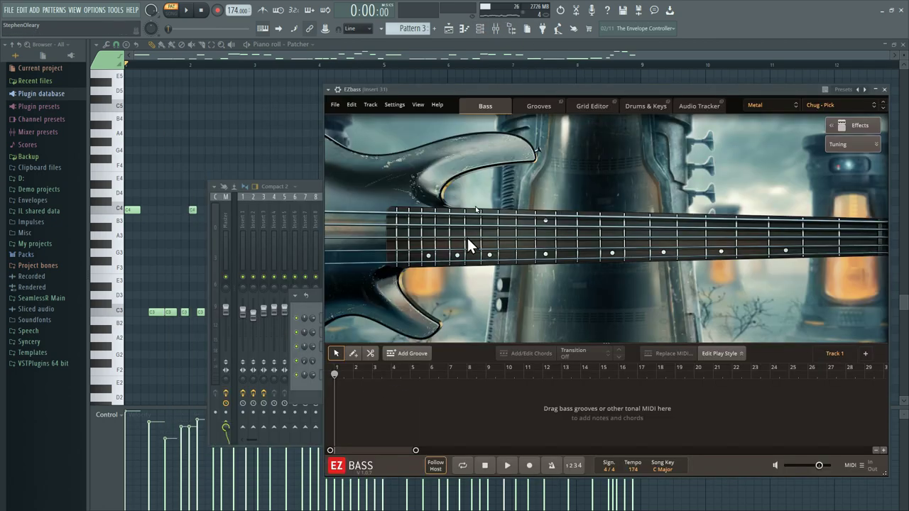
left_click_drag(494, 90, 332, 79)
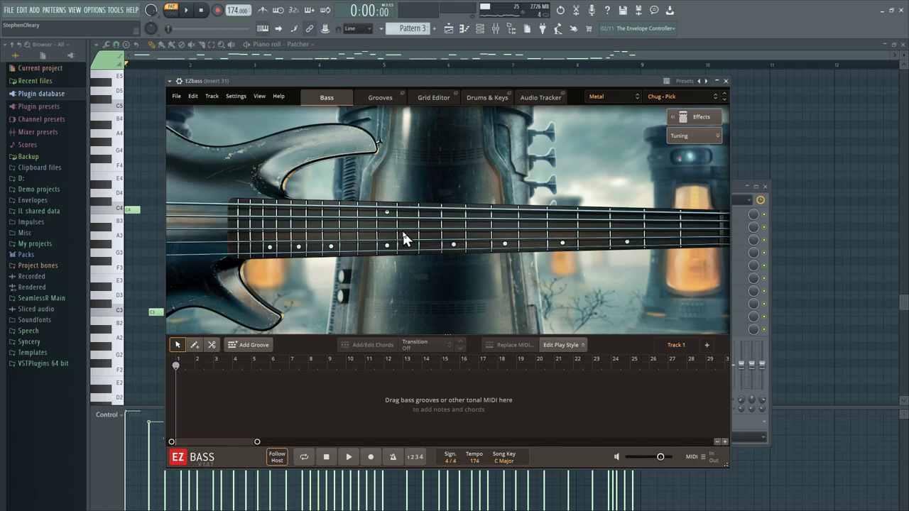
left_click(671, 97)
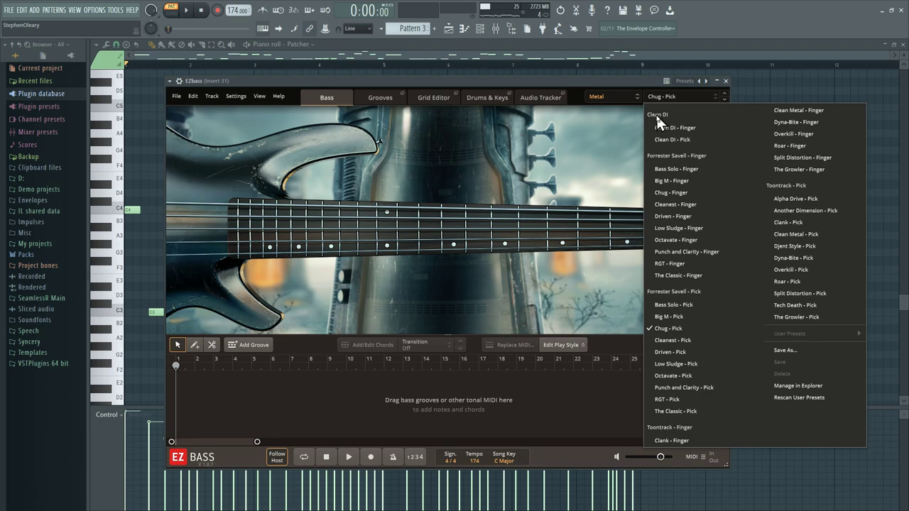
- Load the Clean DI - Pick preset, play it, and reveal the Volume, Bass and Treble knobs
left_click(700, 140)
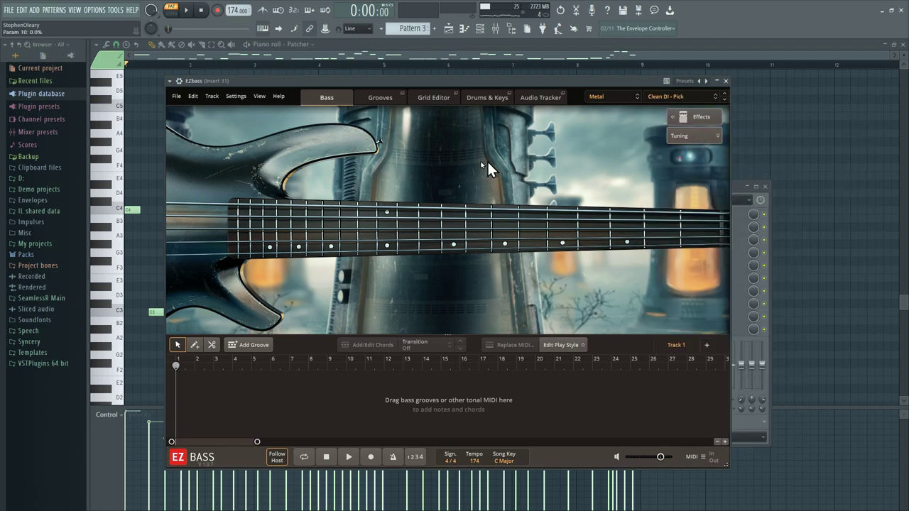
key("space")
key("space")
left_click(708, 118)
left_click(702, 98)
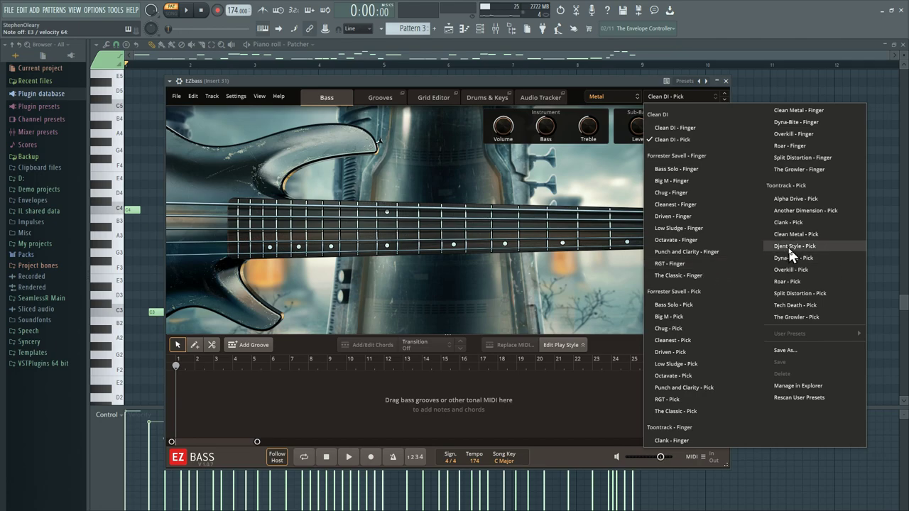
- Switch the standalone EZbass back to Chug - Pick and preview notes on several strings
left_click(688, 329)
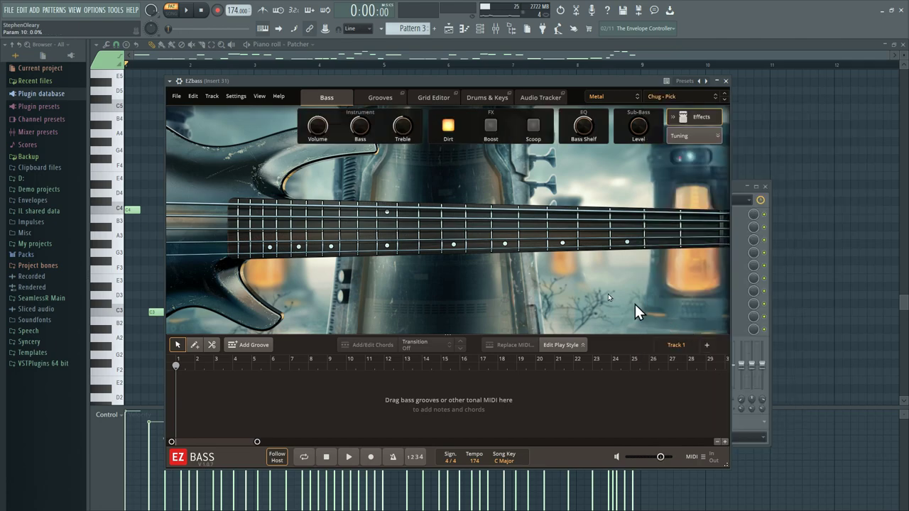
left_click(233, 213)
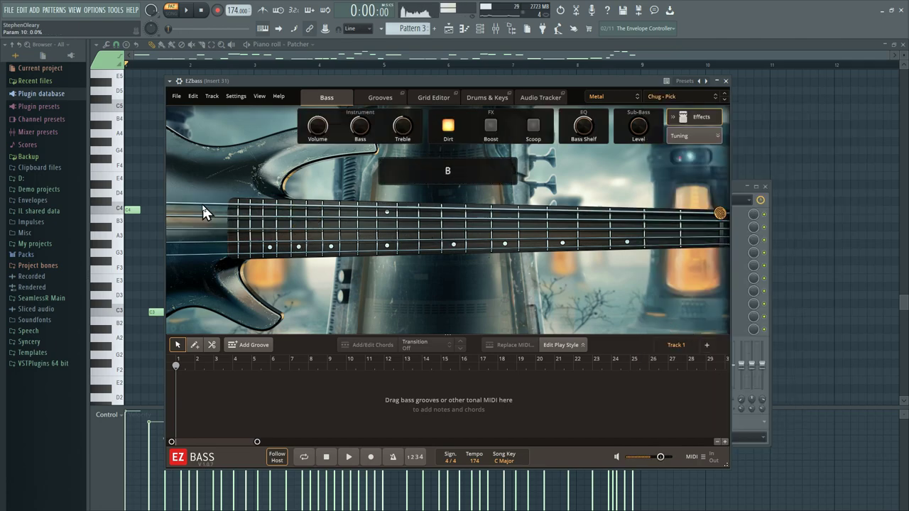
left_click(203, 211)
left_click(205, 221)
left_click(203, 209)
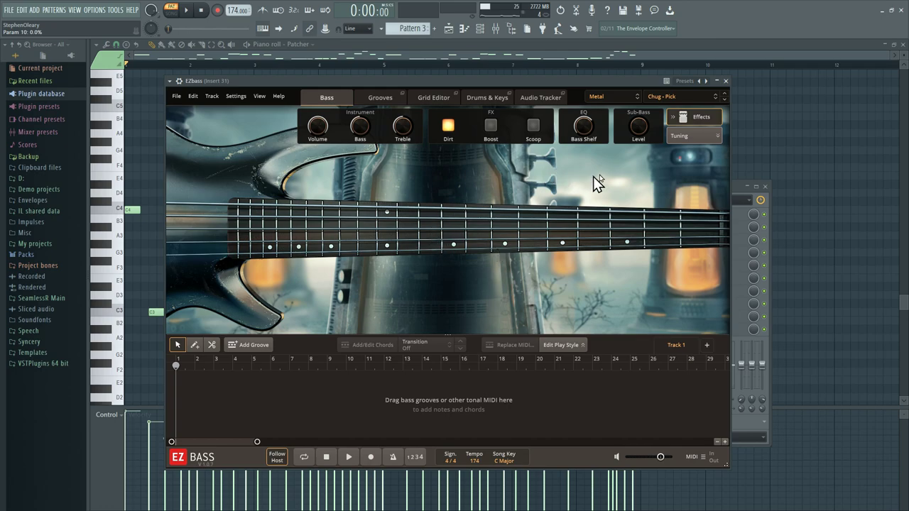
- Close the standalone EZbass, nudge the Patcher's EZbass node left and open it
left_click(726, 81)
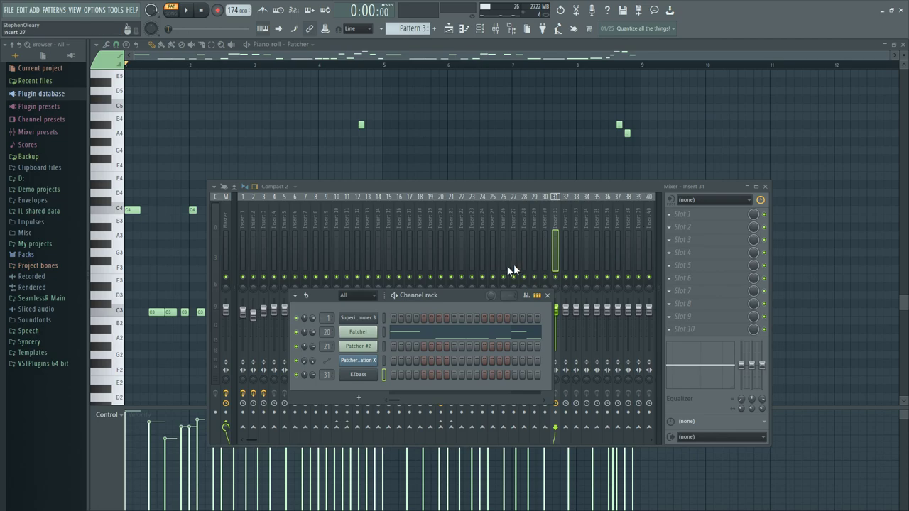
left_click(358, 334)
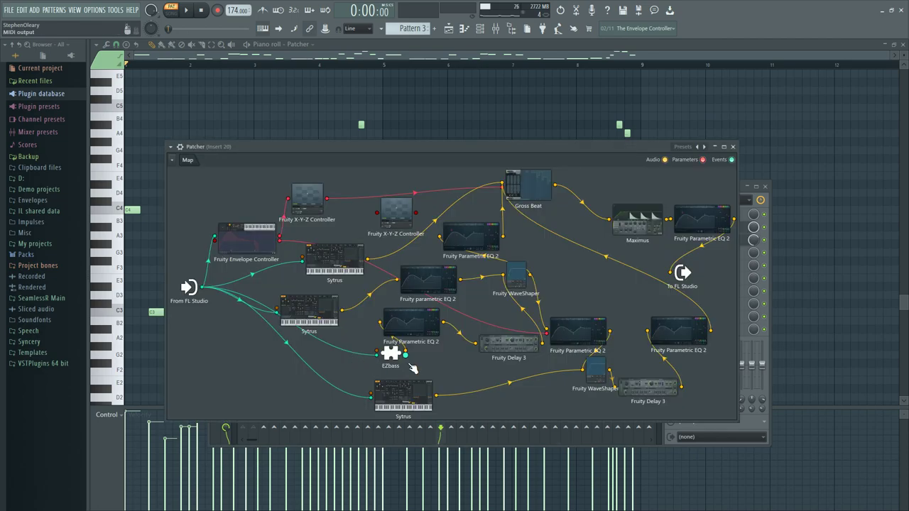
left_click_drag(394, 362, 362, 362)
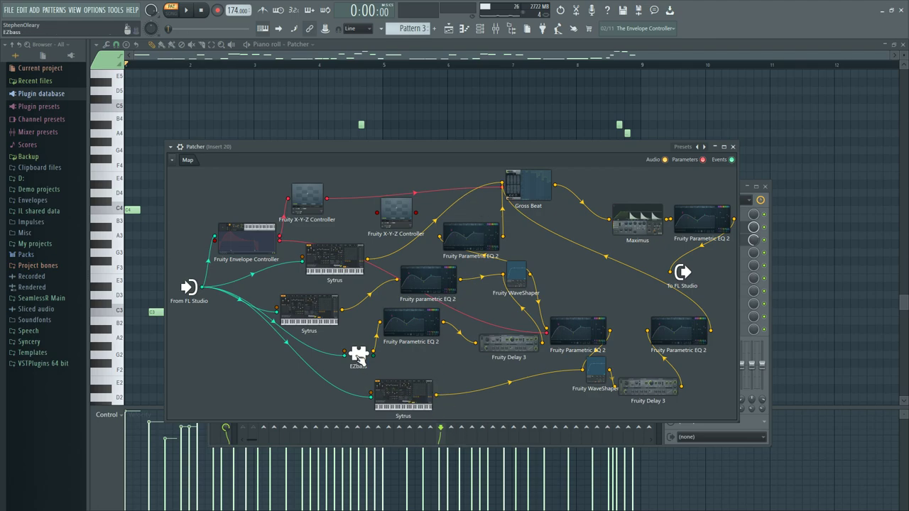
left_click(358, 355)
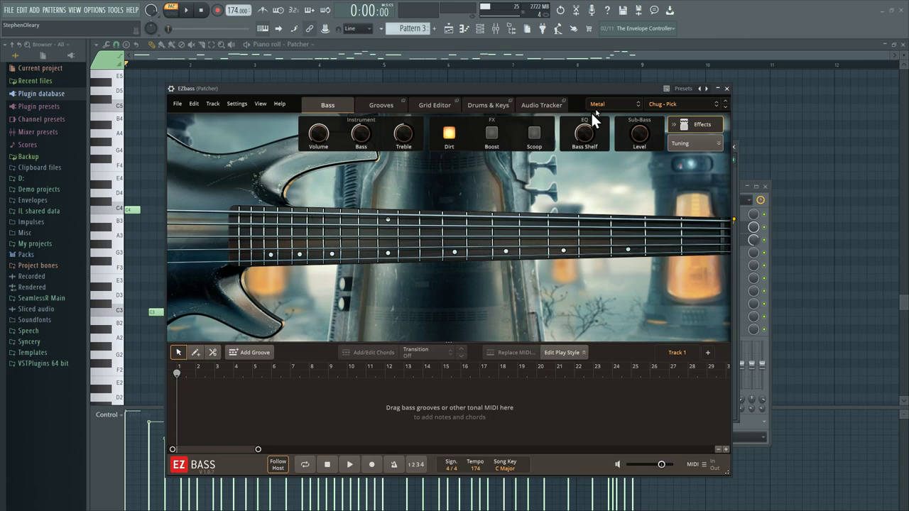
- Close the Patcher EZbass, drag the Parametric EQ 2 node left, then play, stop and replay the chain
left_click(726, 88)
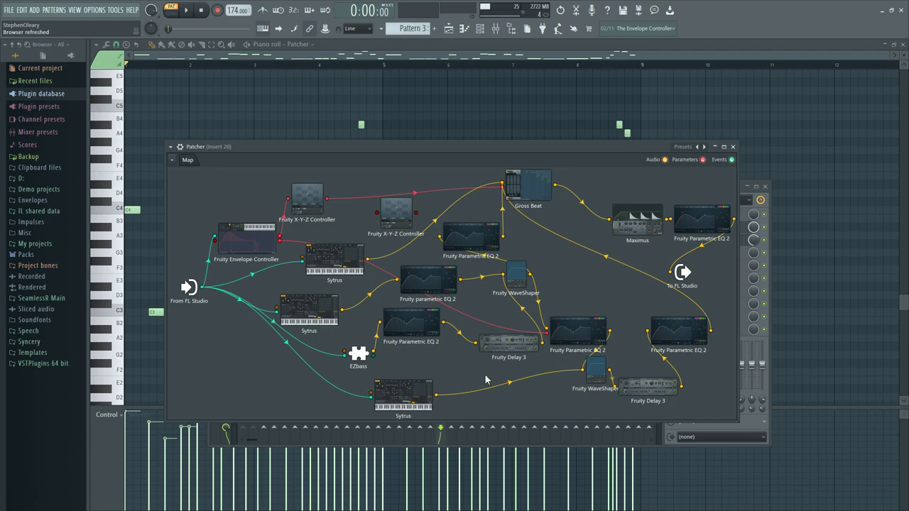
left_click_drag(409, 330, 475, 344)
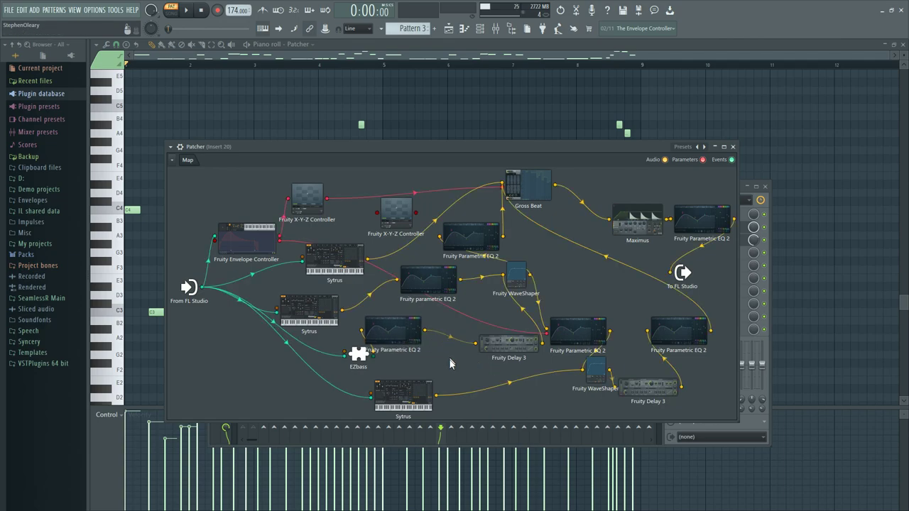
key("space")
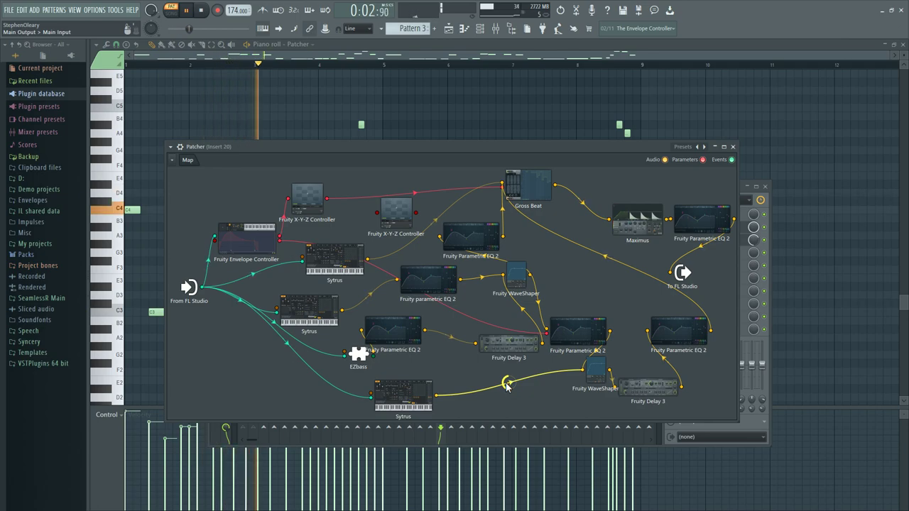
key("space")
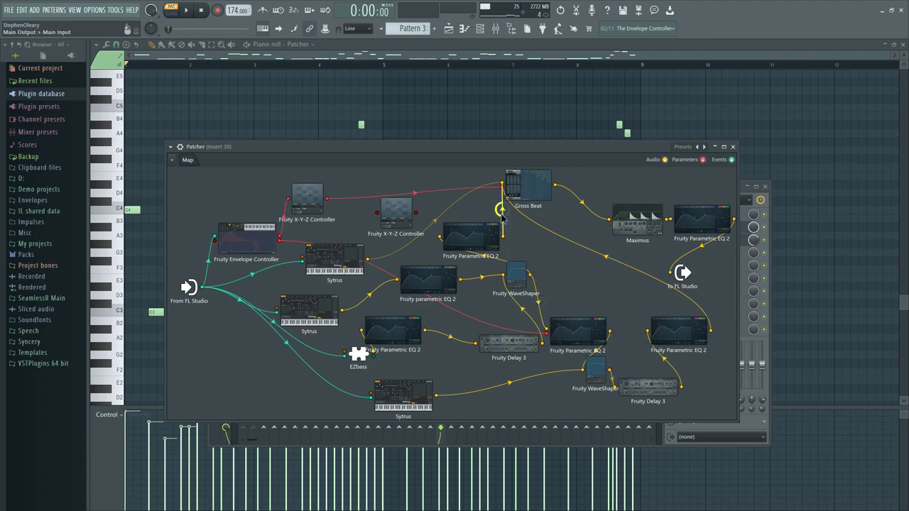
key("space")
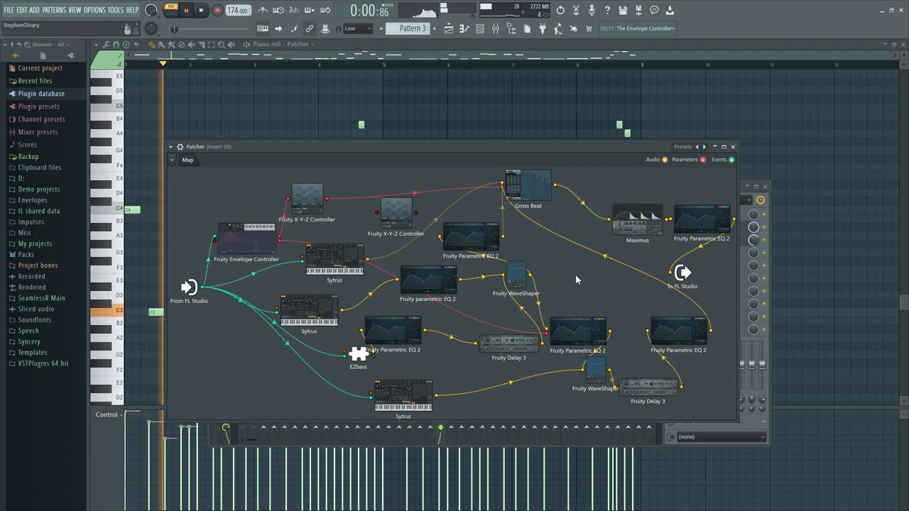
double_click(576, 334)
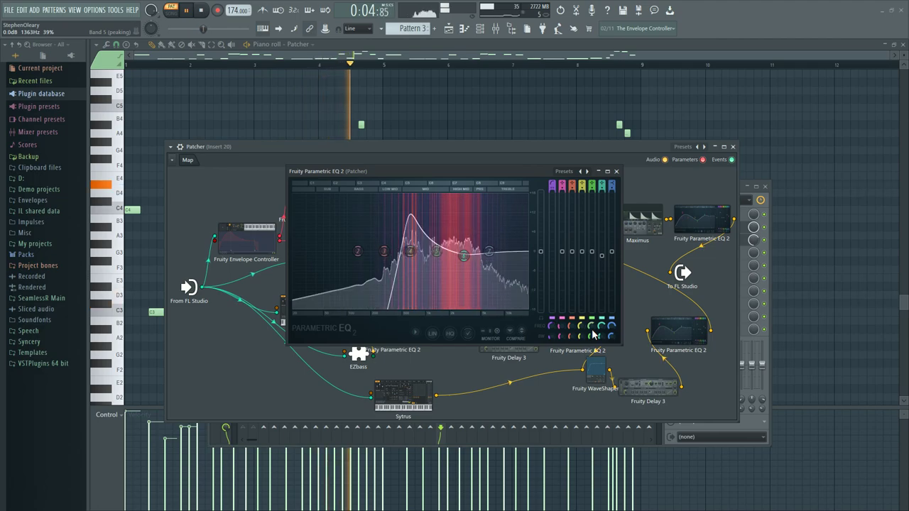
key("space")
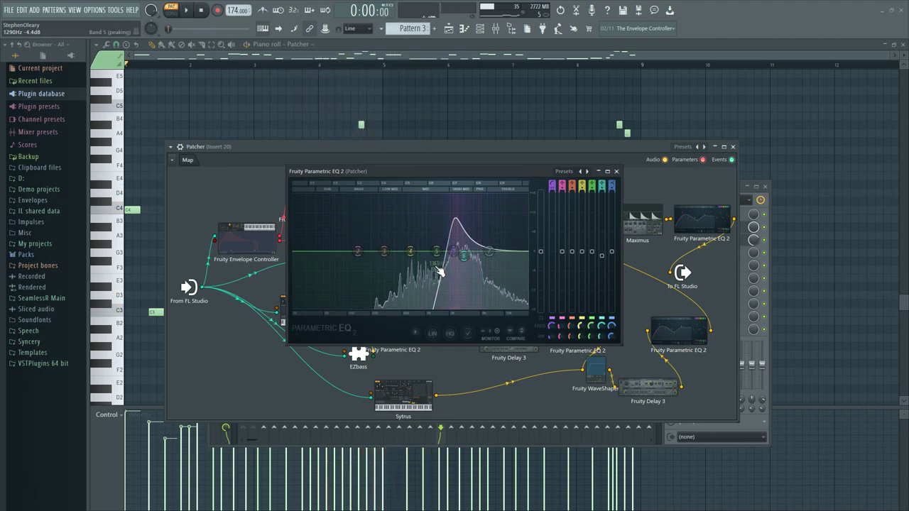
left_click(608, 174)
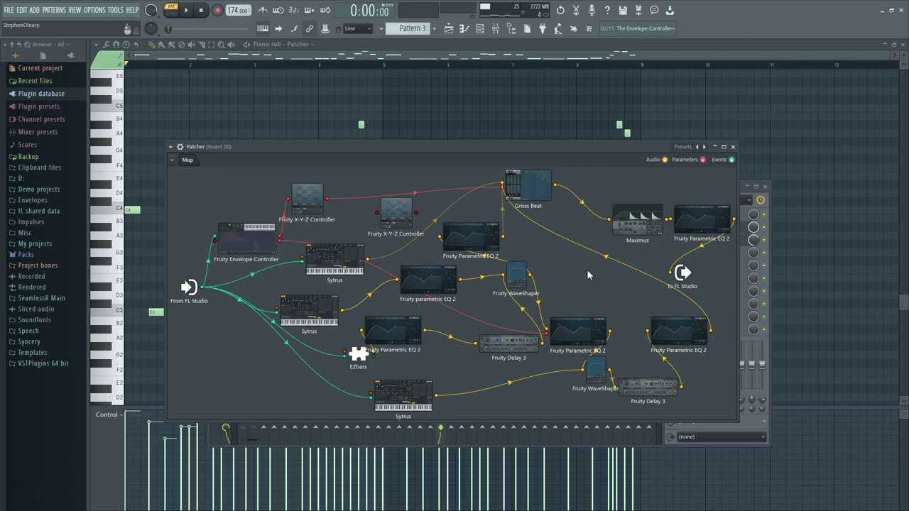
- Reshape the Parametric EQ 2 high-pass band, then close the EQ window
left_click(585, 326)
left_click_drag(471, 263, 455, 245)
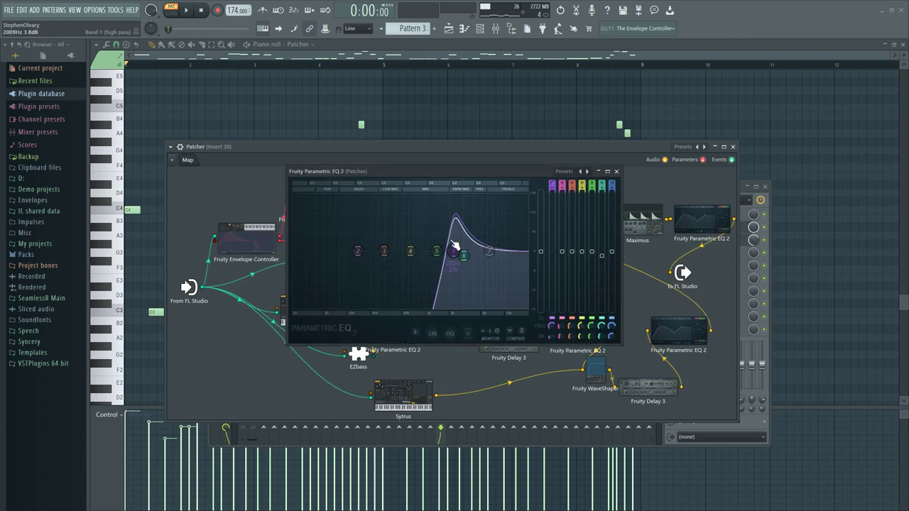
left_click(615, 171)
- Reposition the Parametric EQ 2 and WaveShaper nodes in the Patcher map
right_click(576, 276)
left_click(567, 256)
left_click_drag(442, 223, 460, 215)
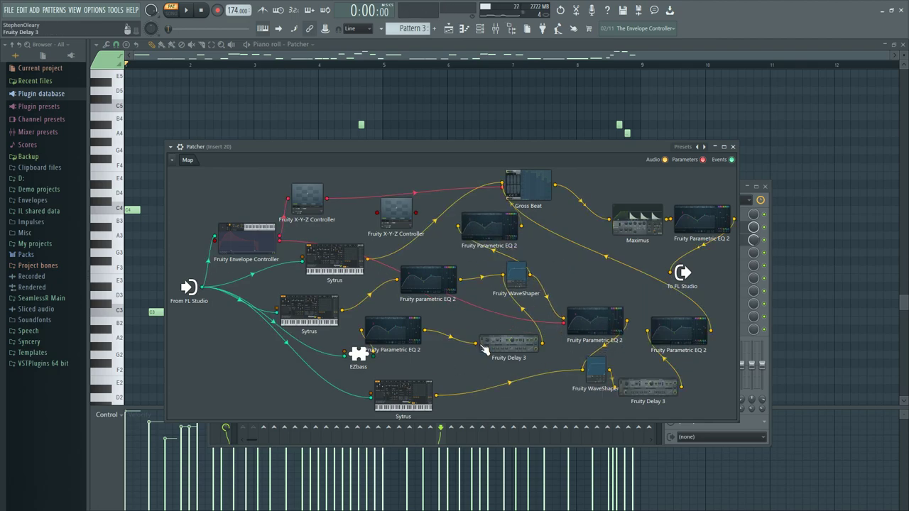
left_click_drag(585, 333, 590, 314)
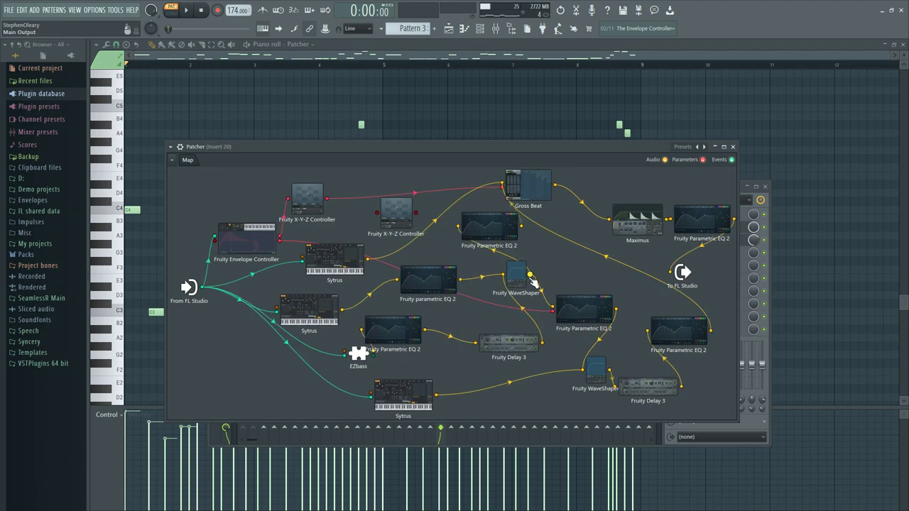
left_click_drag(529, 281, 532, 284)
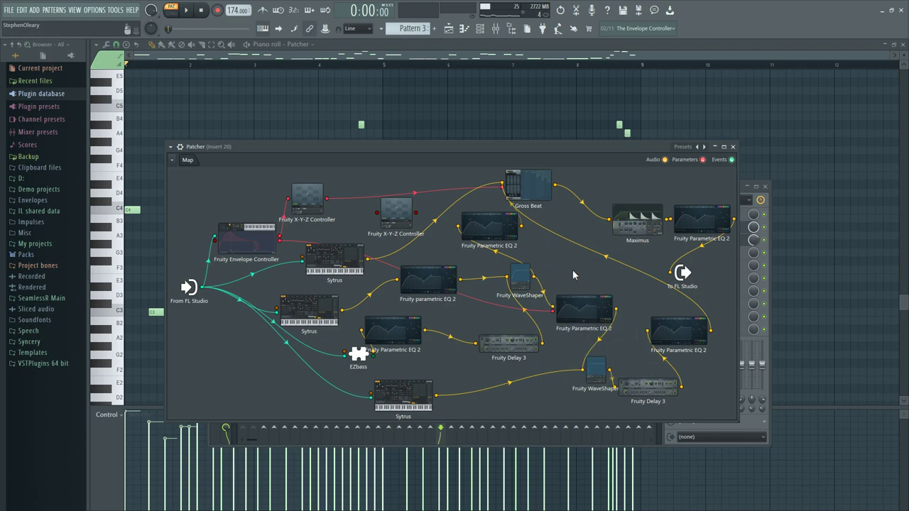
- Rearrange the Delay 3, WaveShaper, EQ 2, Gross Beat and X-Y-Z Controller nodes in the Patcher map
key("space")
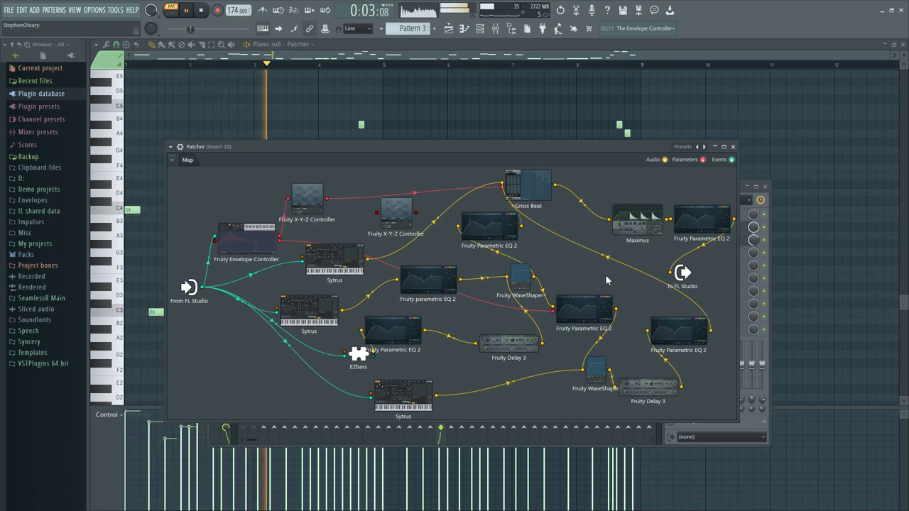
left_click_drag(488, 226, 493, 220)
key("space")
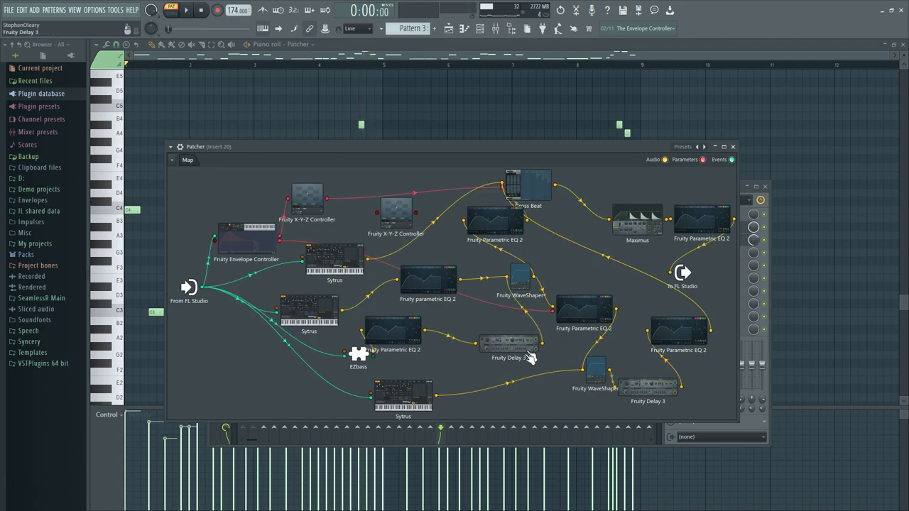
left_click_drag(526, 350, 517, 358)
left_click_drag(530, 290, 526, 301)
left_click_drag(528, 234, 523, 250)
left_click_drag(544, 184, 537, 186)
left_click_drag(584, 310, 596, 302)
left_click_drag(395, 211, 394, 203)
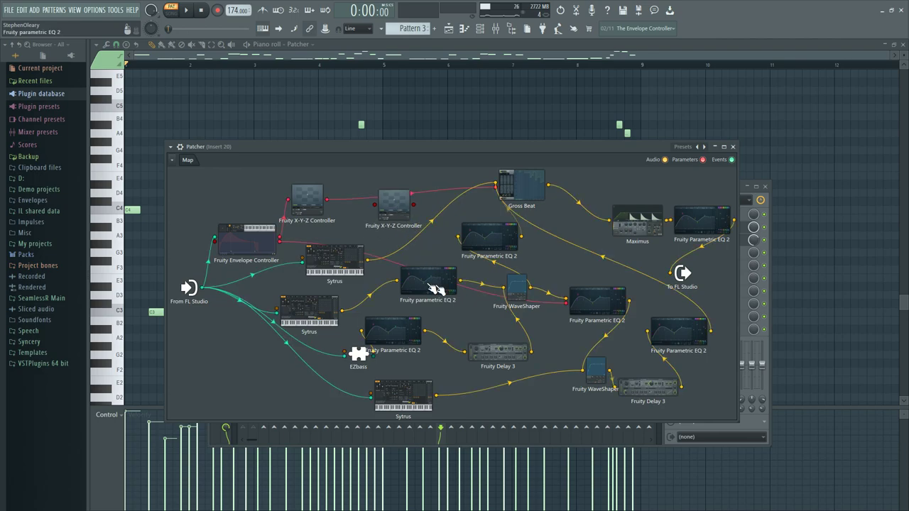
- Switch playback to song mode from the Mixer and open a Parametric EQ 2 to watch its spectrum
key("space")
left_click(499, 31)
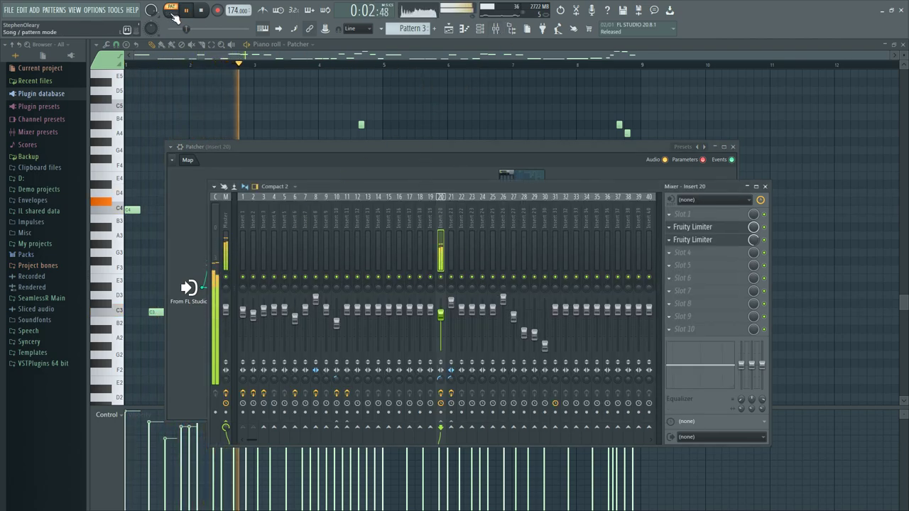
key("l")
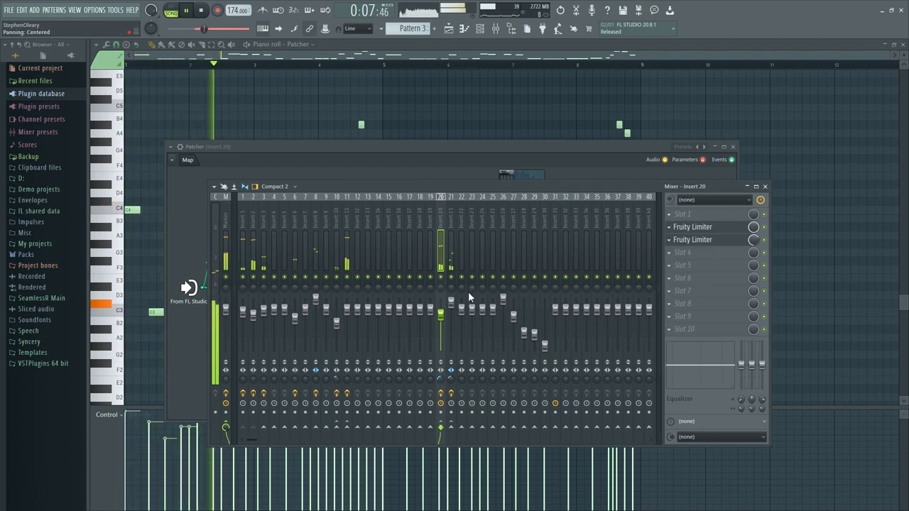
left_click(444, 145)
key("space")
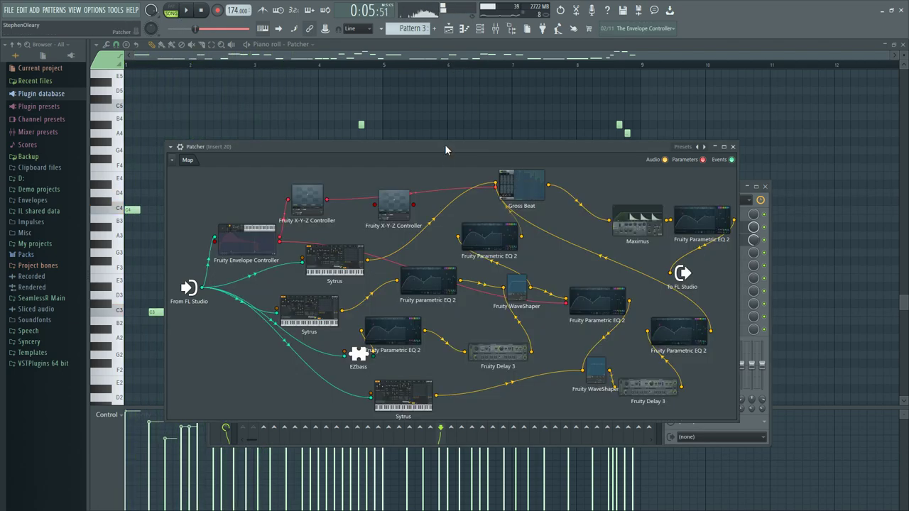
left_click(490, 235)
key("space")
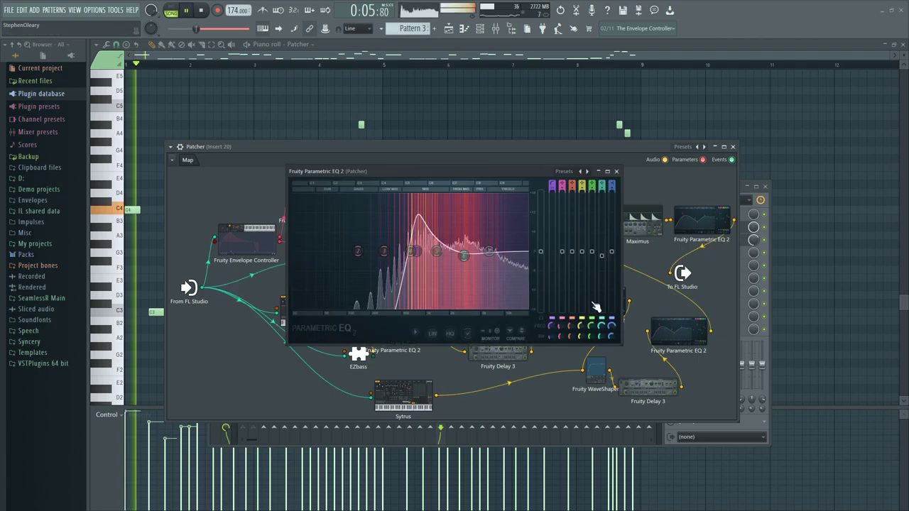
- Close the Parametric EQ 2 and spread out the EQ 2 and Gross Beat nodes
key("space")
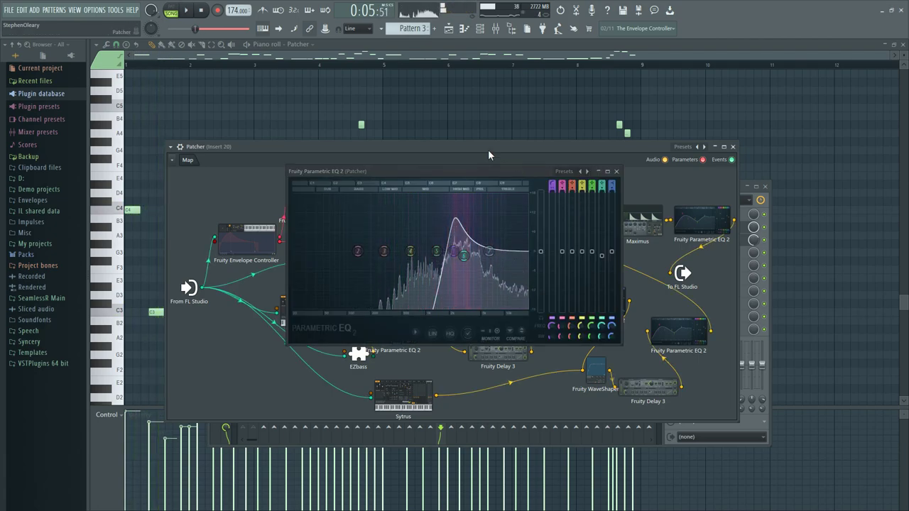
left_click(617, 171)
left_click_drag(389, 338, 404, 339)
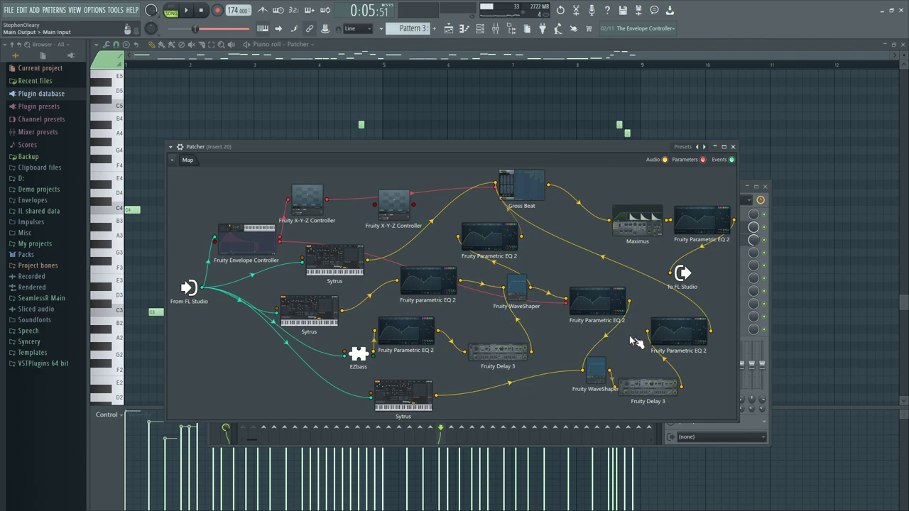
left_click_drag(655, 340, 651, 347)
left_click_drag(489, 236, 462, 242)
left_click_drag(521, 186, 550, 186)
- Activate the dim Gross Beat to Parametric EQ 2 cable and test it during playback
key("space")
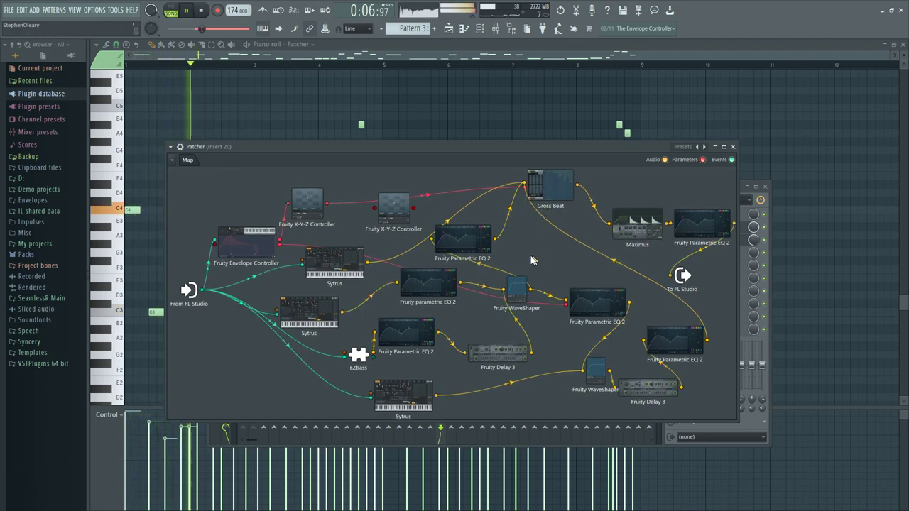
key("space")
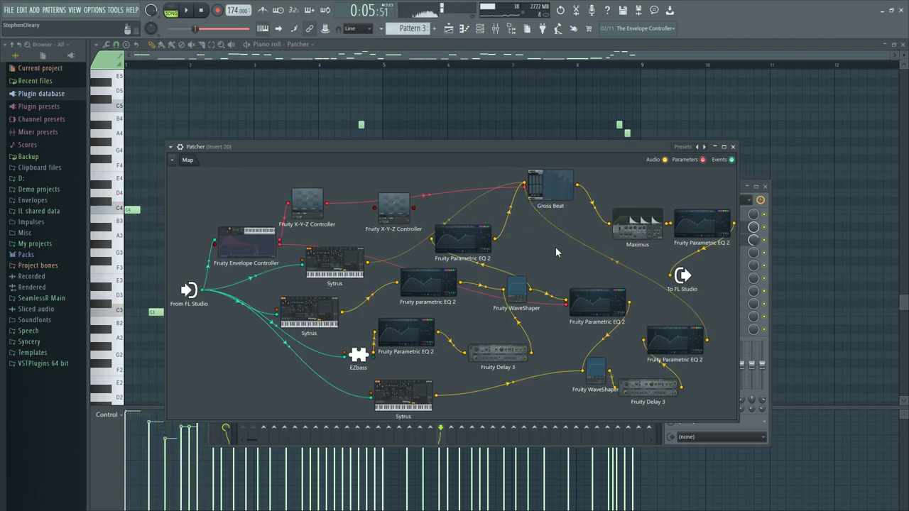
key("space")
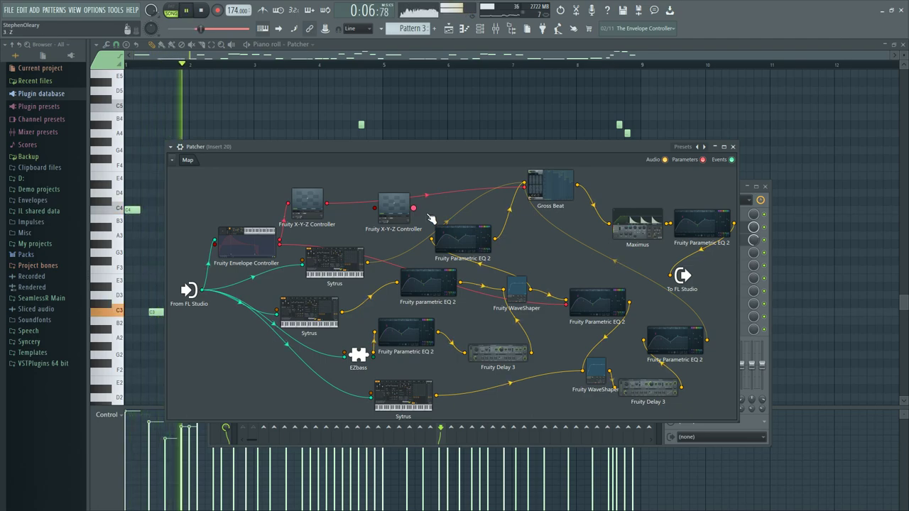
left_click(585, 241)
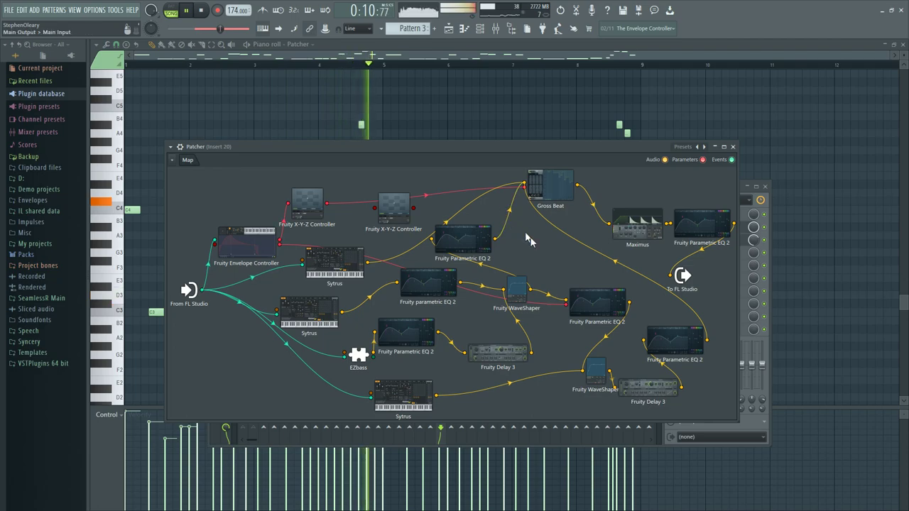
key("F9")
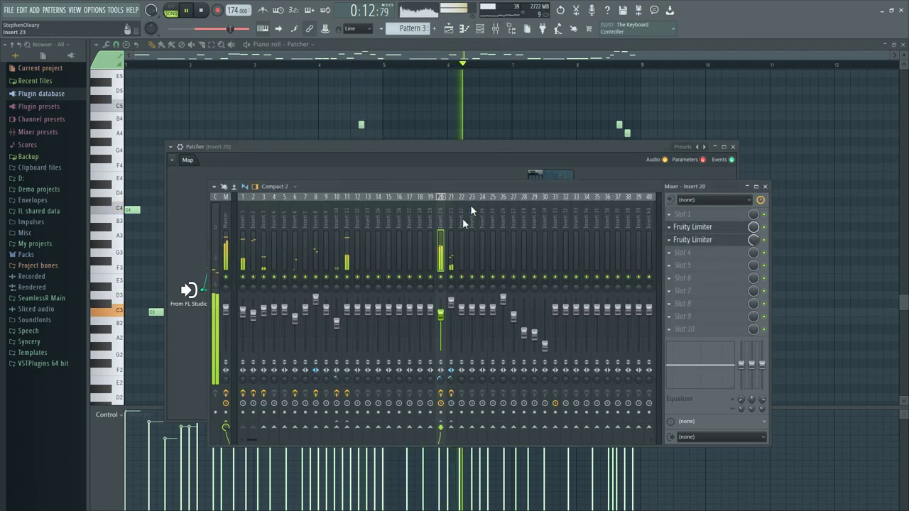
left_click(483, 178)
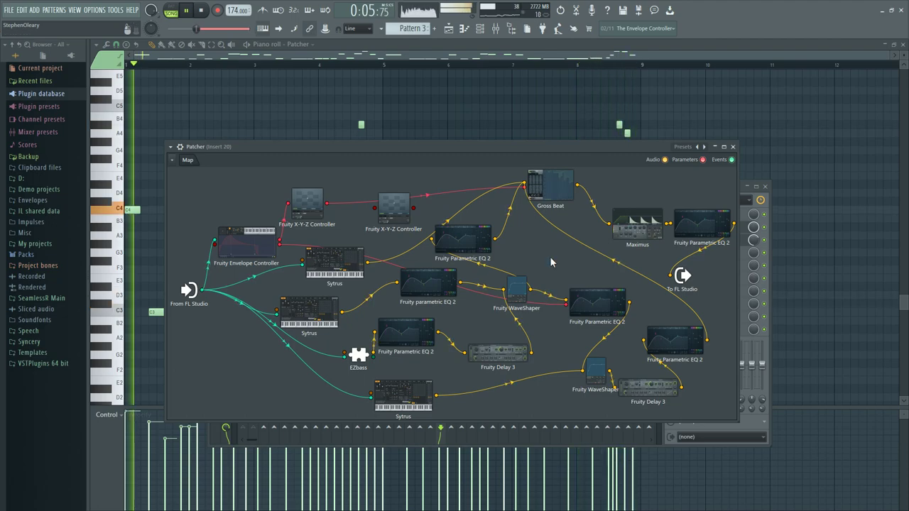
key("space")
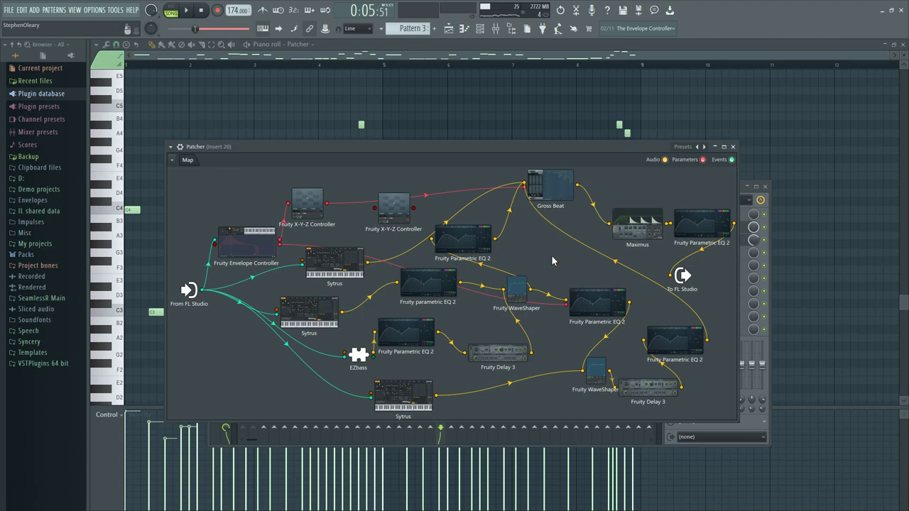
- Open Gross Beat from the Patcher and position its window over the map
double_click(561, 193)
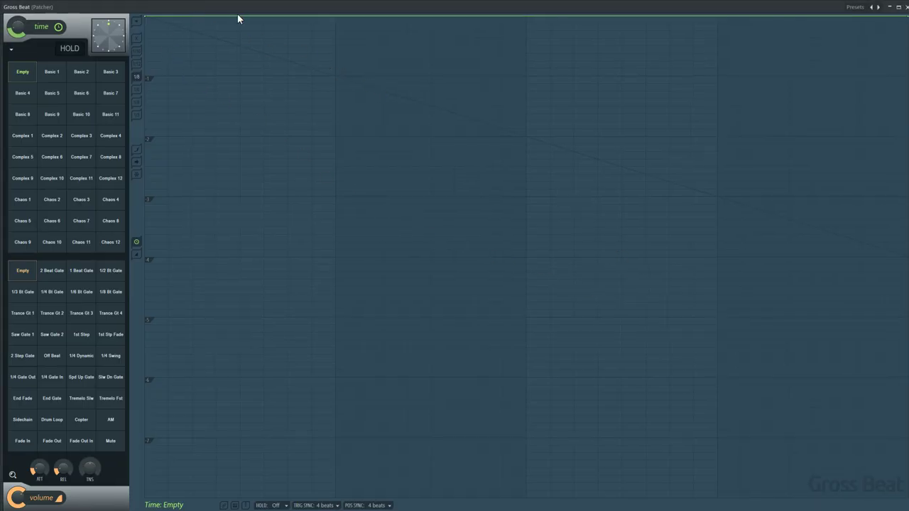
left_click_drag(257, 13, 26, 251)
left_click_drag(680, 246, 204, 481)
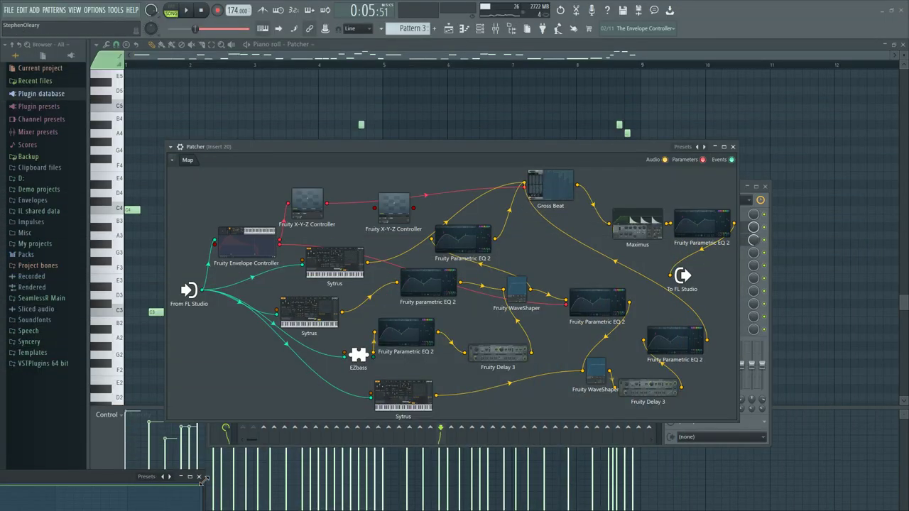
left_click_drag(72, 487, 412, 162)
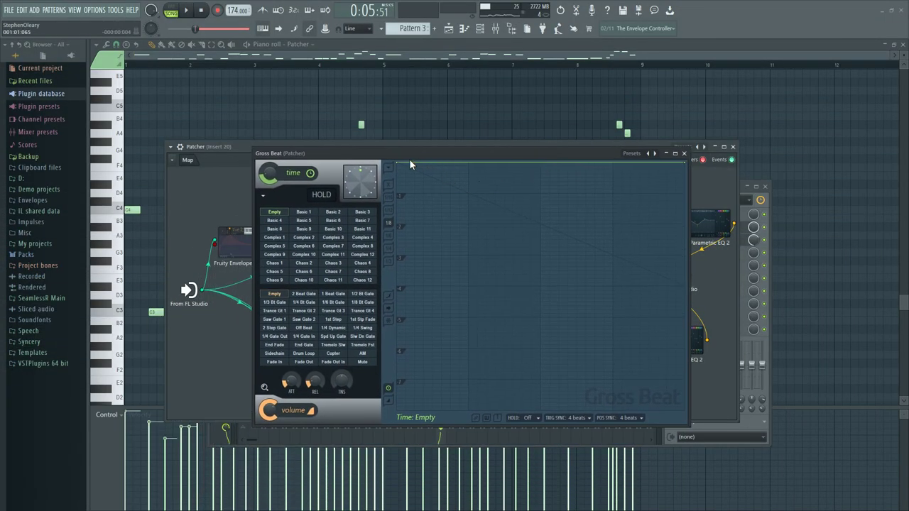
- Make the envelope's last segment a Smooth curve and raise its end point to flatten it
right_click(683, 171)
left_click(705, 210)
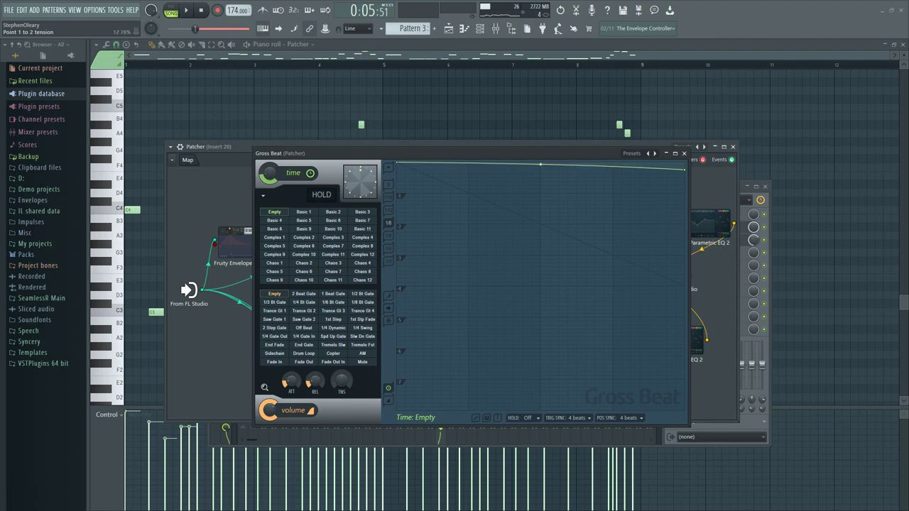
left_click_drag(682, 176, 684, 166)
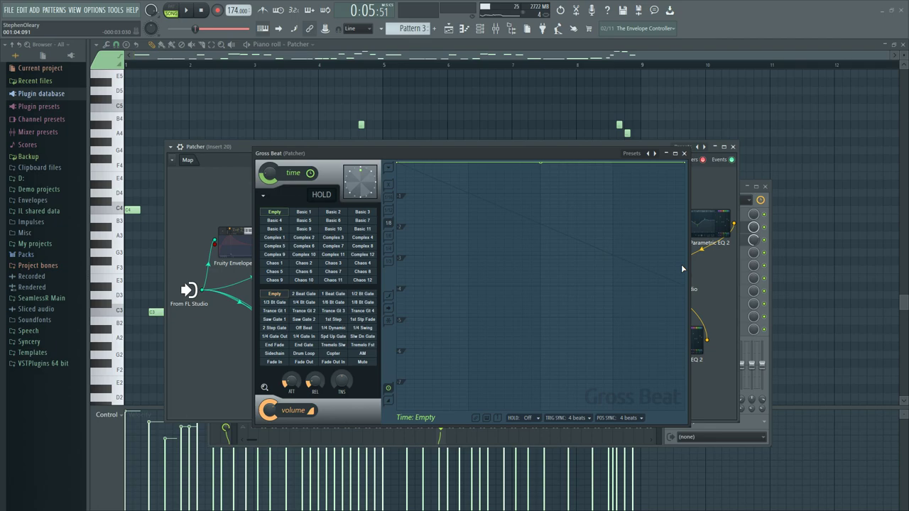
- Dismiss the time offset automation menu, show the Playlist and move Gross Beat up-left
right_click(351, 179)
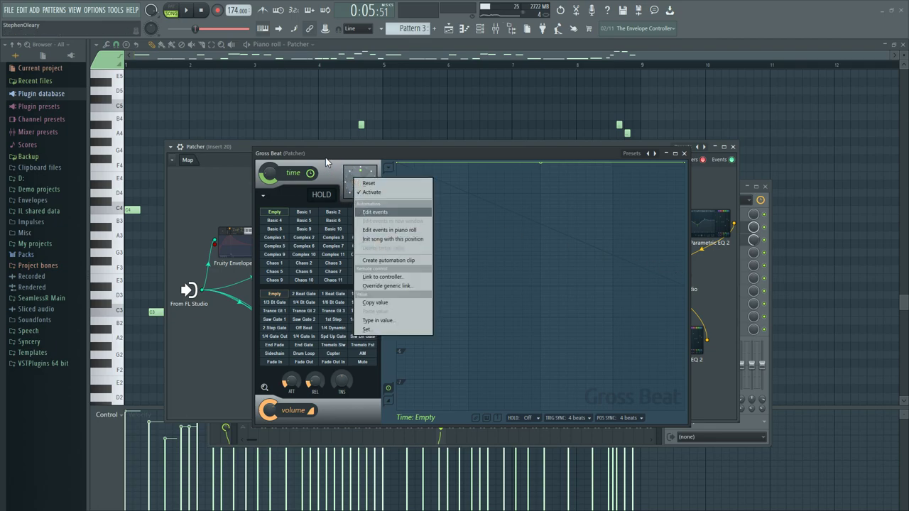
left_click(325, 157)
left_click(450, 30)
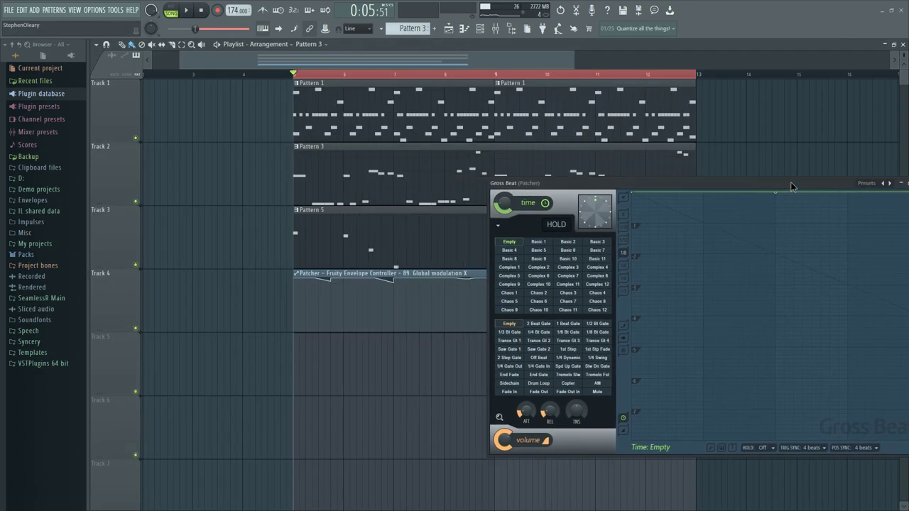
left_click_drag(526, 242, 395, 222)
- Flatten the time envelope by reshaping its right endpoint, then close Gross Beat over the channel rack
left_click_drag(786, 172, 788, 199)
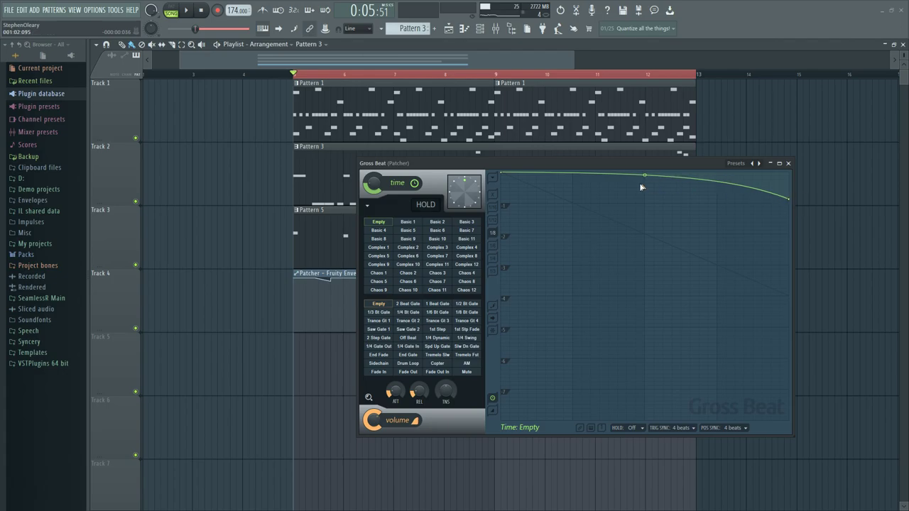
left_click_drag(639, 183, 645, 172)
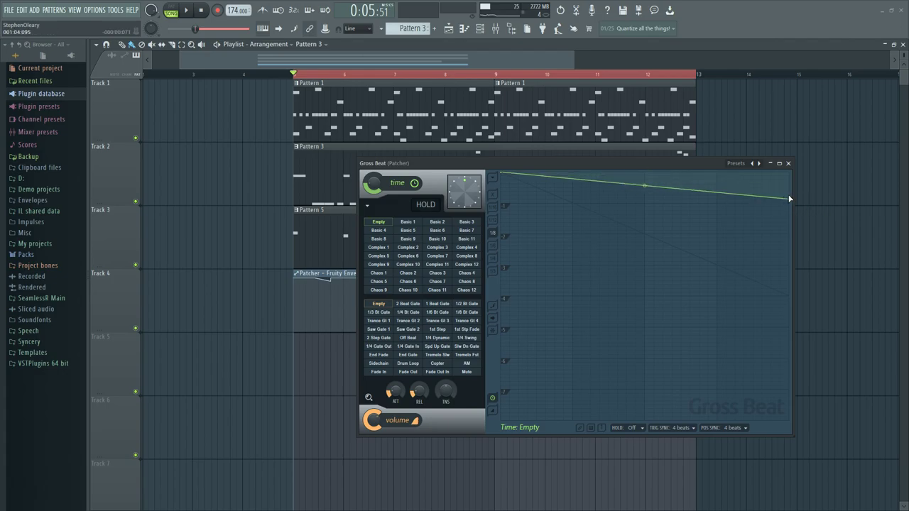
left_click_drag(789, 199, 792, 174)
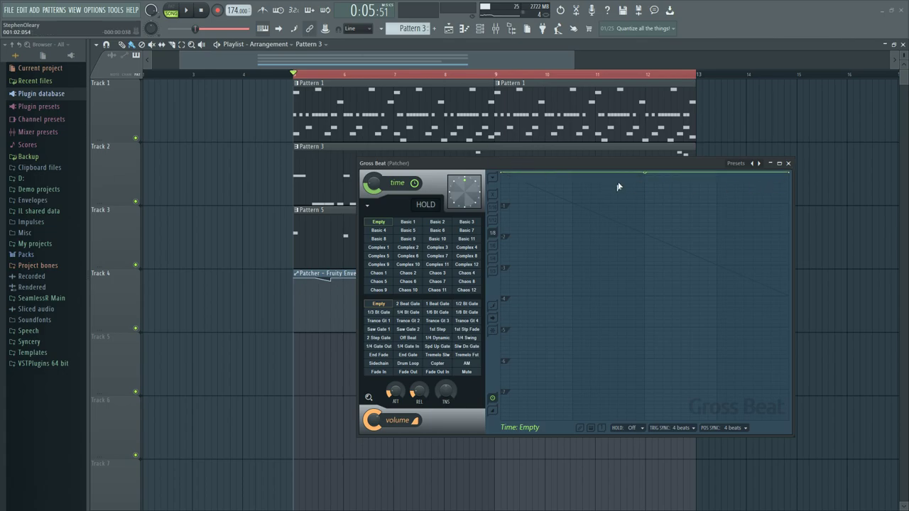
left_click(481, 31)
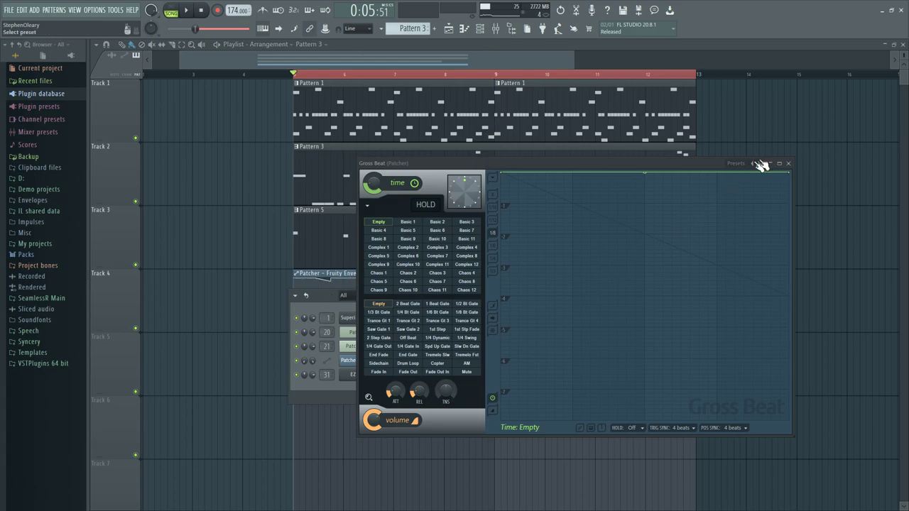
left_click(787, 164)
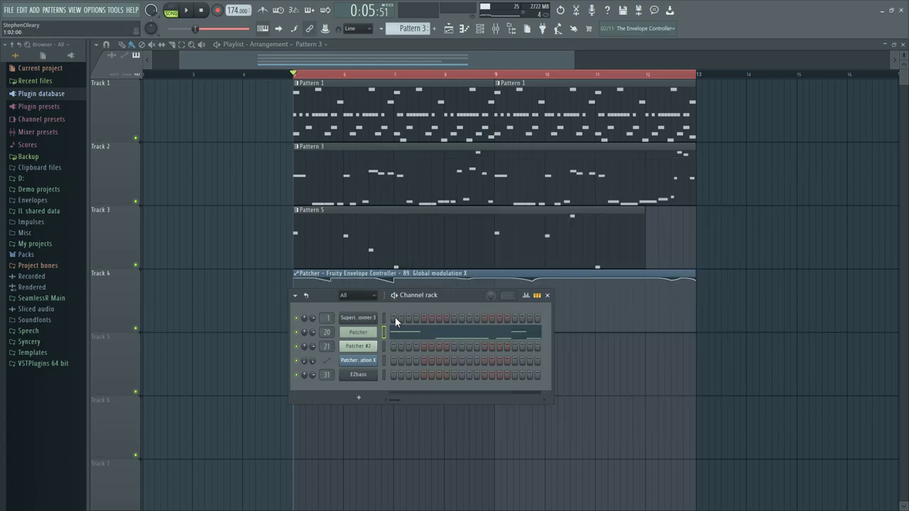
- Inspect the X-Y-Z Controller's Input then Output mapping curves and close it
left_click(359, 345)
double_click(309, 204)
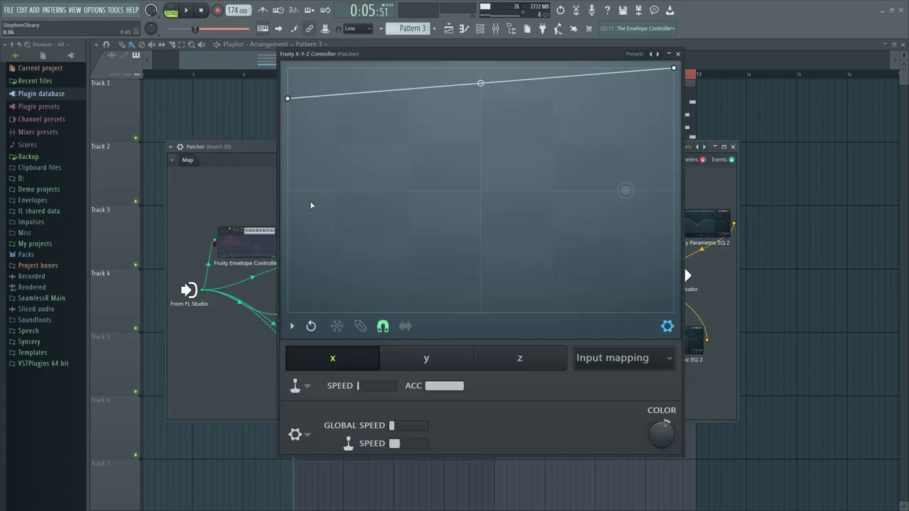
left_click(620, 358)
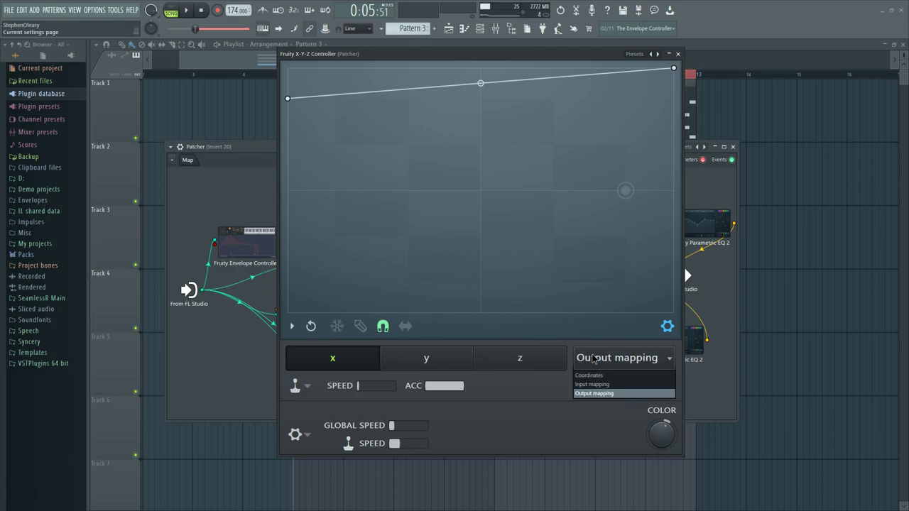
left_click(589, 384)
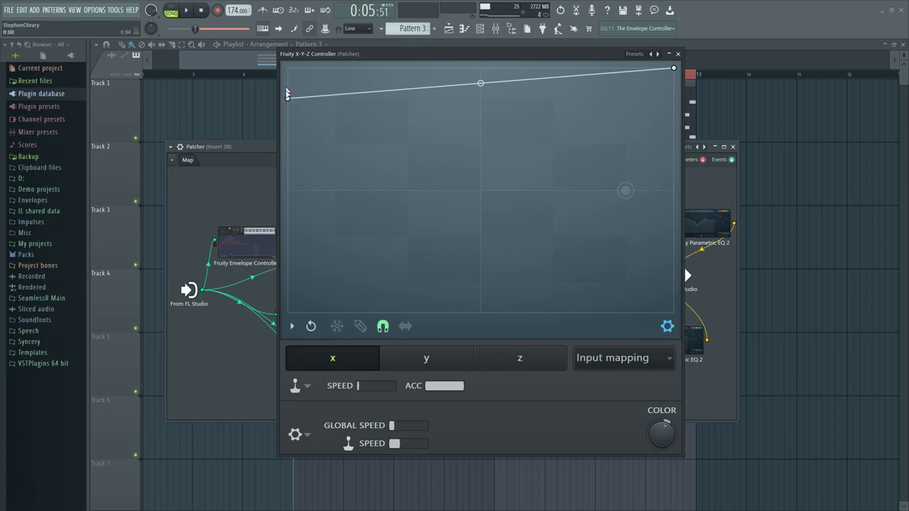
left_click(603, 358)
left_click(596, 394)
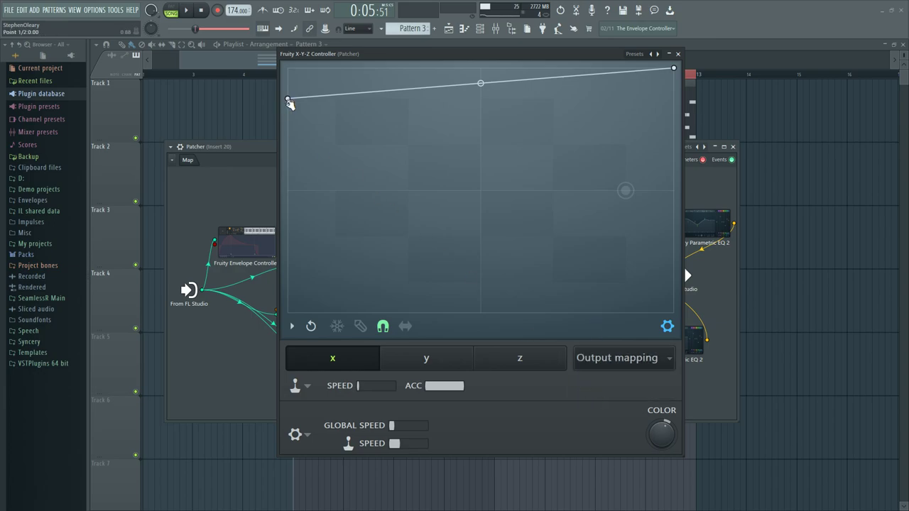
left_click(678, 54)
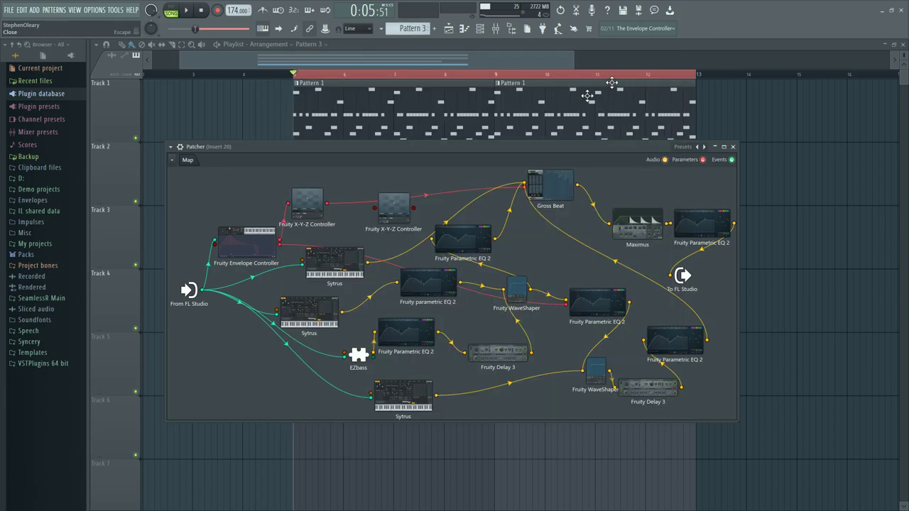
- Play the song with the Fruity Envelope Controller open to hear its rising curve, then close it
left_click(274, 232)
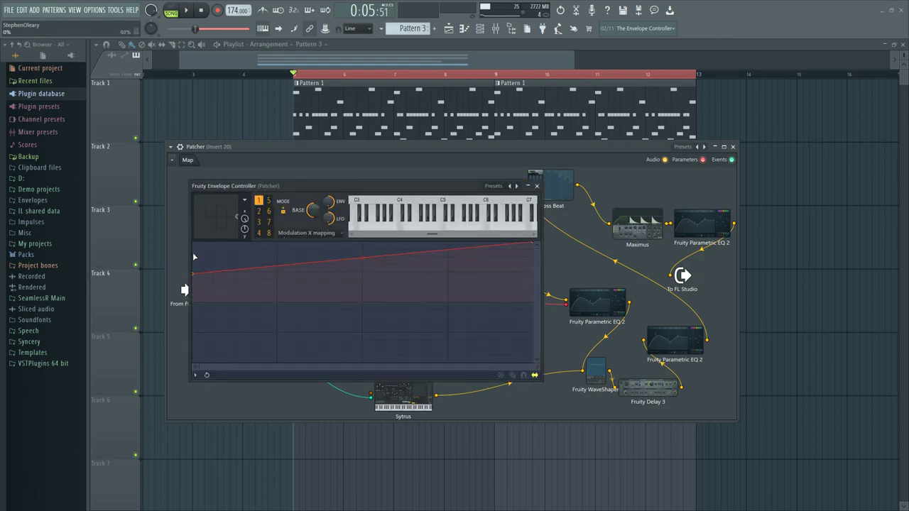
key("space")
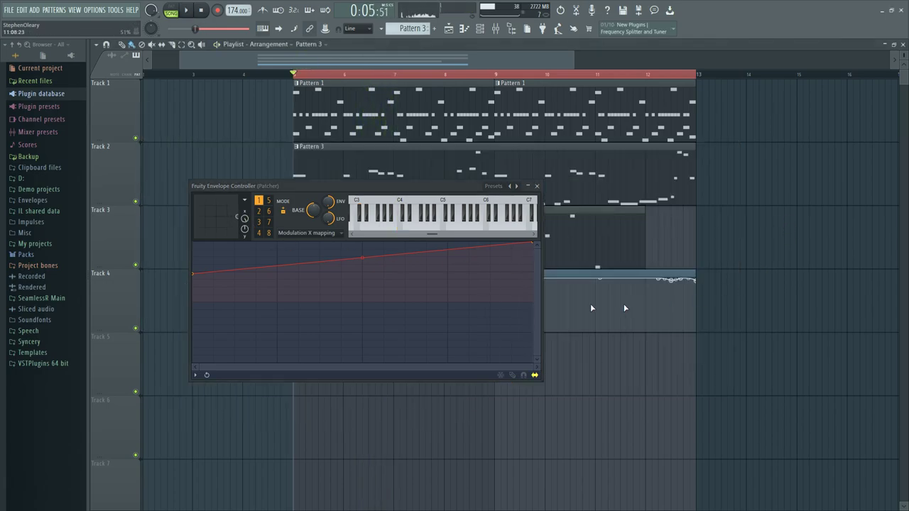
left_click(537, 186)
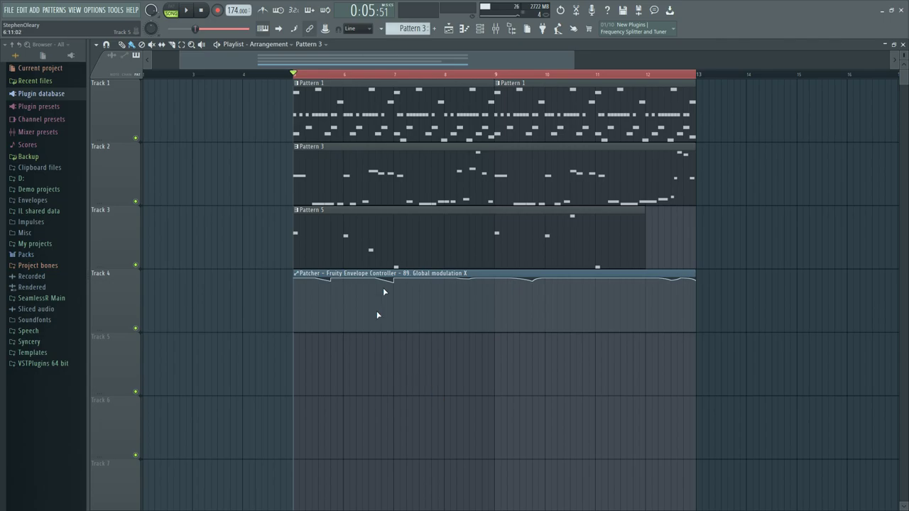
- Delete the second X-Y-Z Controller and wire a Parametric EQ 2 output into the WaveShaper
left_click(480, 29)
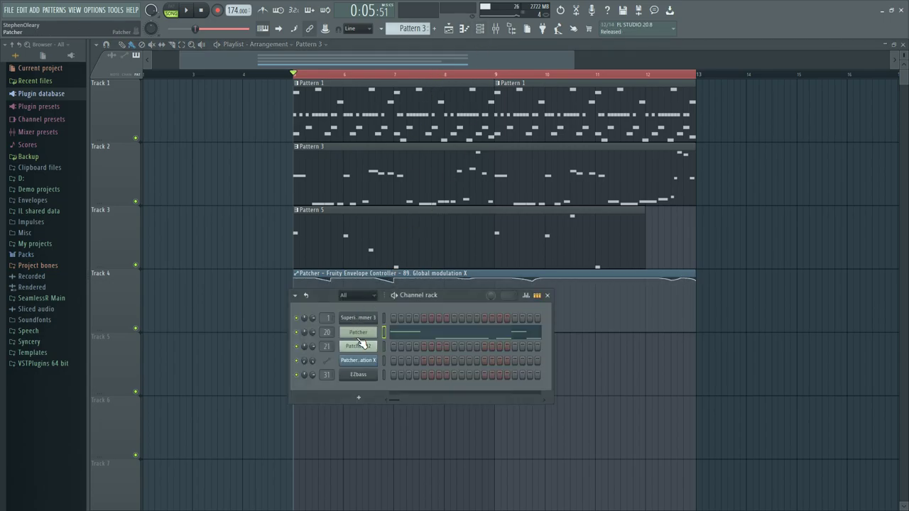
left_click(358, 334)
left_click_drag(397, 148, 403, 152)
right_click(403, 220)
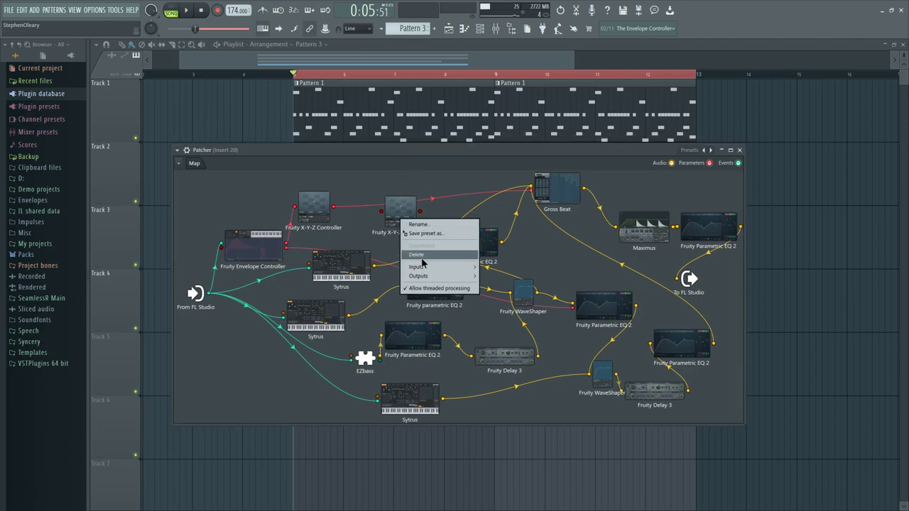
left_click(416, 254)
left_click_drag(463, 246, 523, 291)
left_click_drag(316, 313, 342, 288)
- Reposition the Sytrus and EZbass nodes on the left of the map
left_click_drag(365, 360, 311, 346)
left_click_drag(413, 335, 417, 337)
left_click_drag(310, 346, 344, 345)
left_click_drag(410, 398, 336, 397)
left_click_drag(357, 239, 361, 230)
left_click_drag(341, 289, 352, 289)
left_click_drag(433, 287, 444, 288)
- Reposition the EQ 2, WaveShaper, Delay 3 and Gross Beat nodes to tidy the chain
left_click_drag(494, 244, 568, 257)
left_click_drag(524, 292, 523, 287)
left_click_drag(444, 288, 446, 277)
left_click_drag(420, 341, 414, 329)
left_click_drag(501, 368, 479, 350)
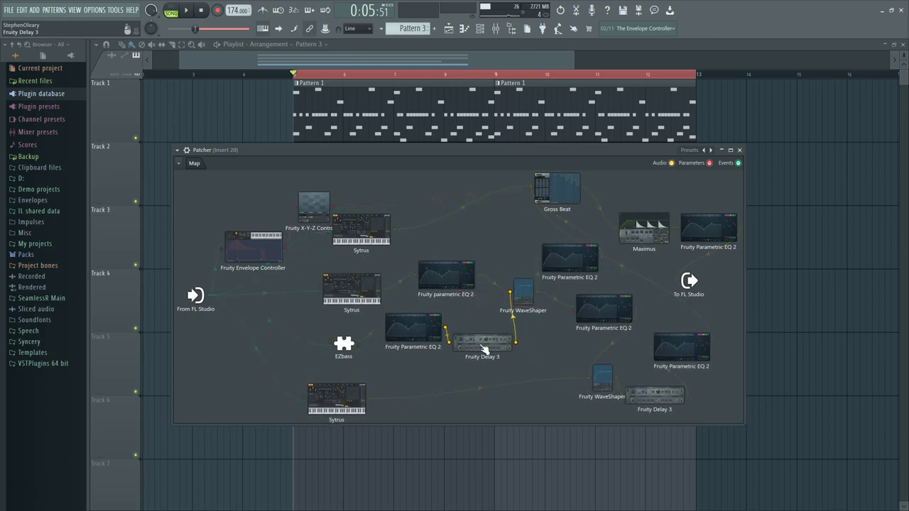
left_click_drag(576, 270, 574, 277)
left_click(567, 190)
left_click_drag(566, 190, 622, 191)
left_click_drag(600, 395, 577, 402)
left_click(654, 395)
left_click(654, 395)
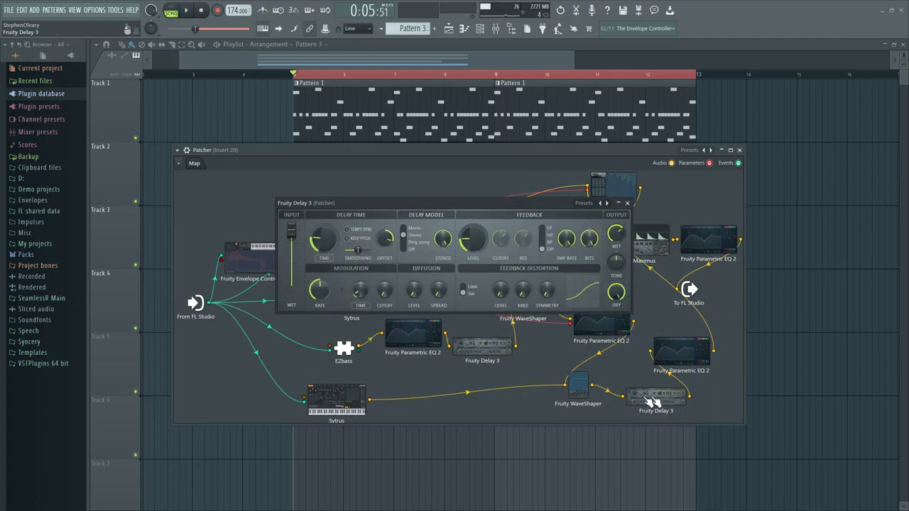
left_click(627, 203)
left_click(474, 347)
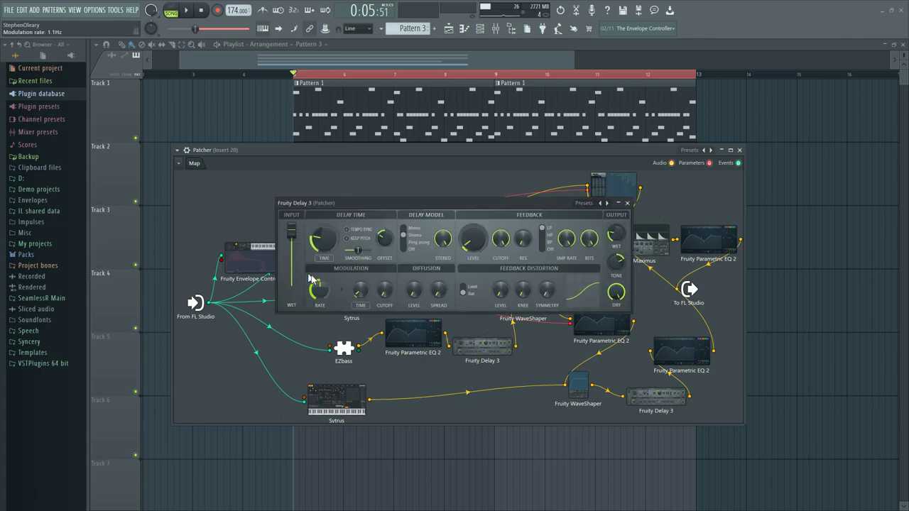
left_click(627, 203)
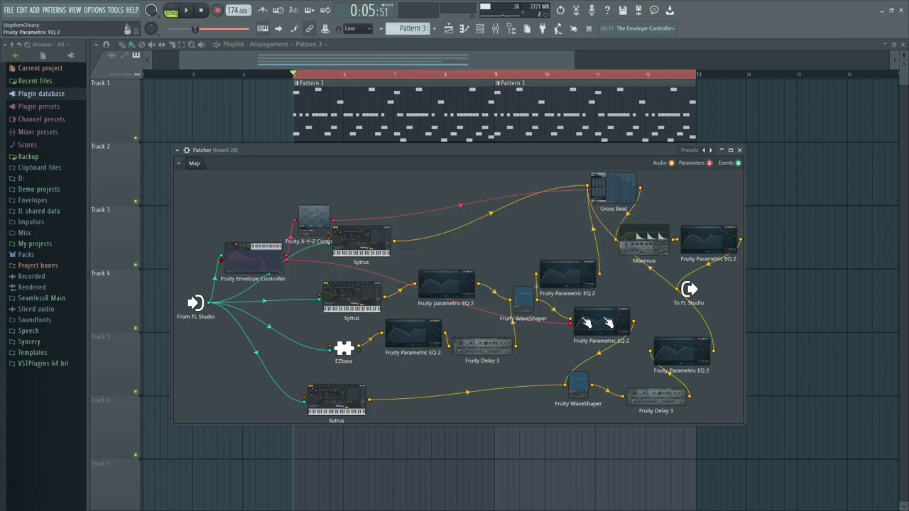
left_click(537, 267)
- Close the plugin, raise the Envelope and X-Y-Z Controller nodes, and play with the mixer on insert 20
left_click(627, 204)
left_click_drag(263, 260, 260, 228)
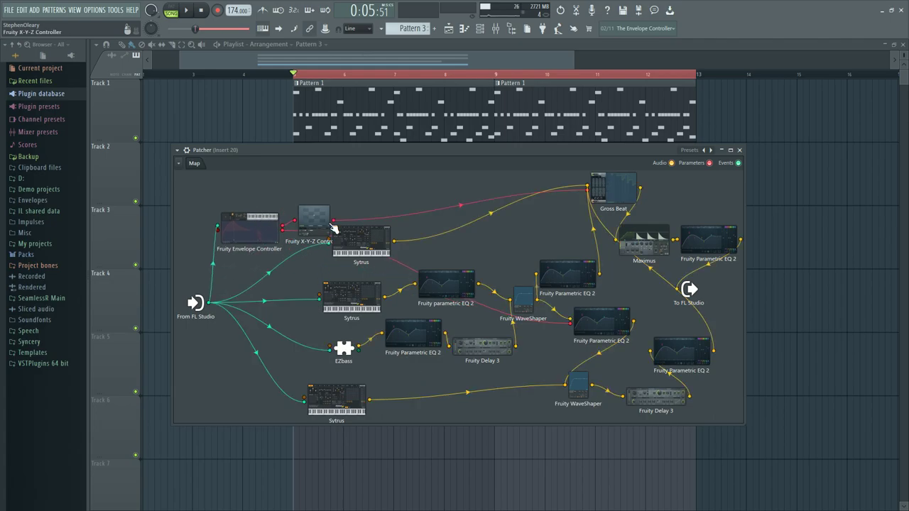
left_click_drag(324, 226, 327, 212)
left_click_drag(255, 229, 252, 203)
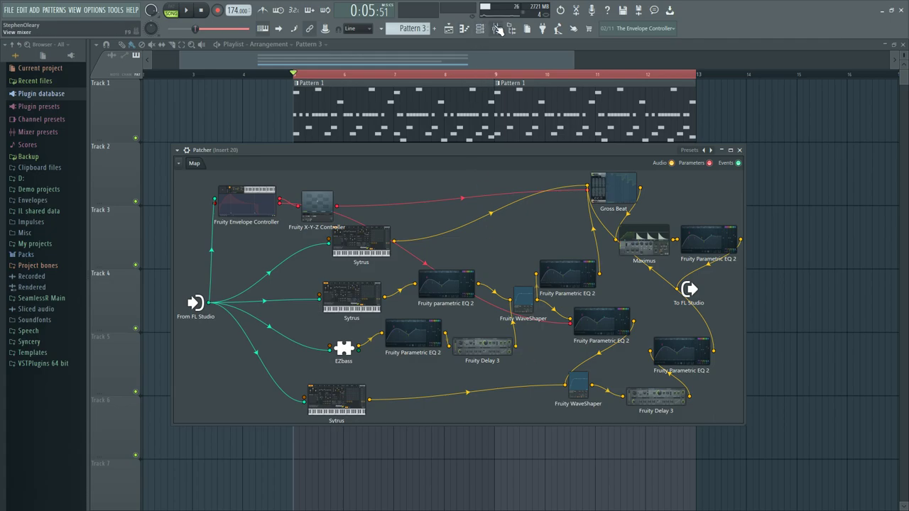
key("F9")
key("space")
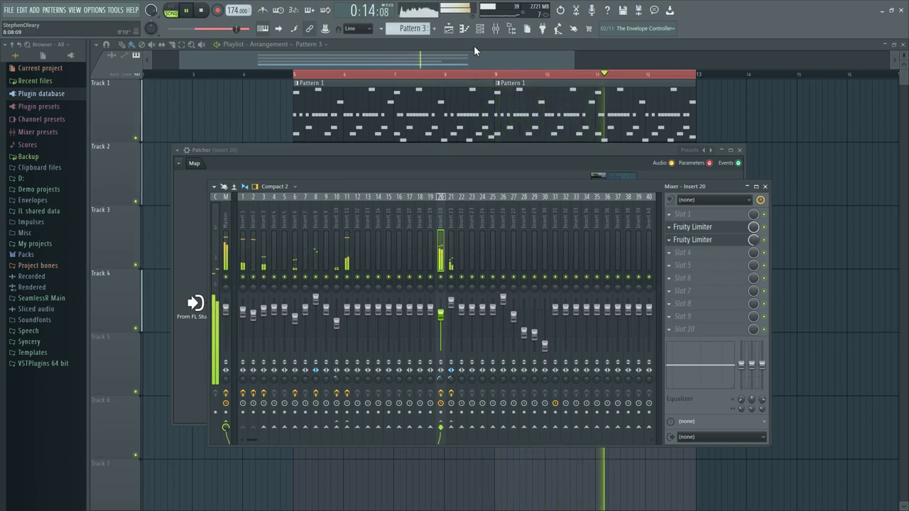
- Bring the Patcher window to the front, nudge it into place, and show the channel rack over it
key("F6")
left_click(360, 345)
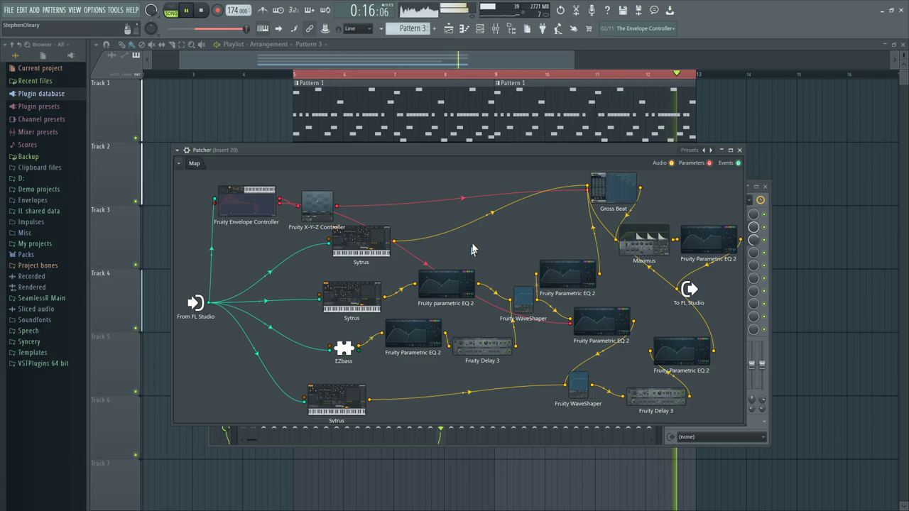
left_click_drag(471, 147, 468, 115)
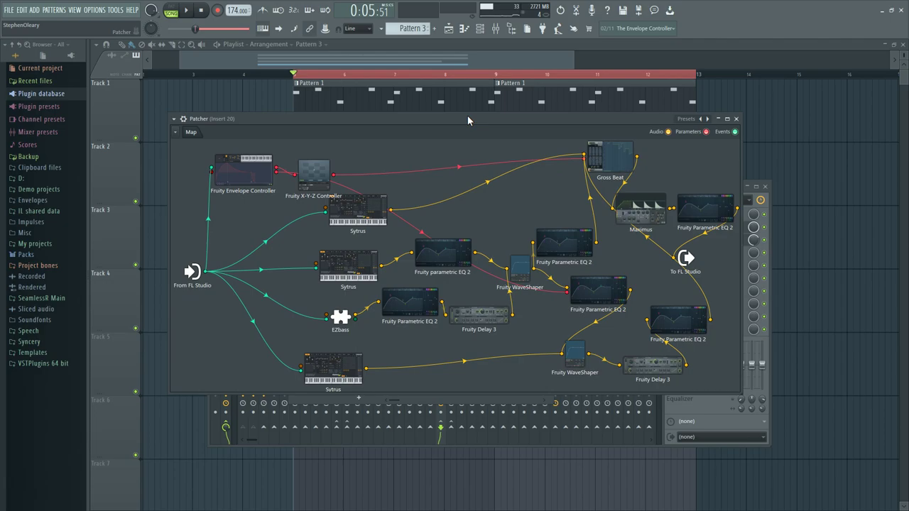
left_click_drag(467, 116, 470, 143)
left_click(480, 28)
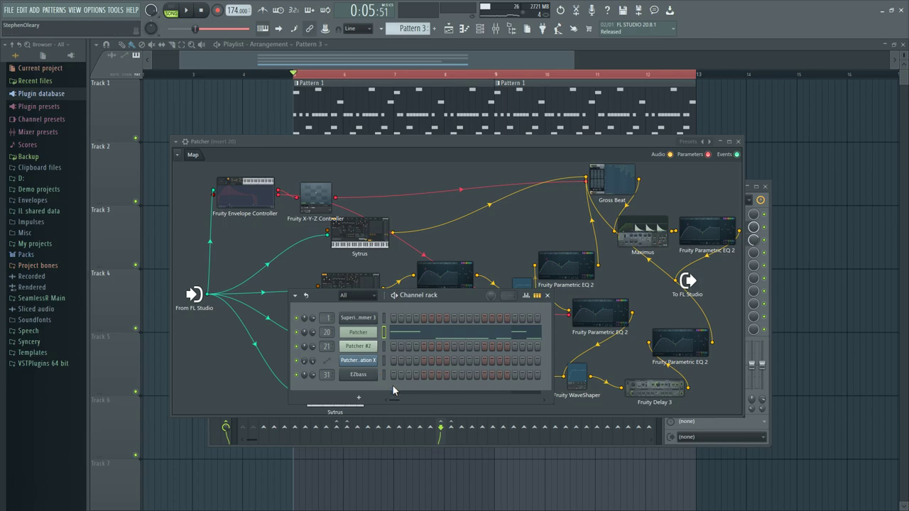